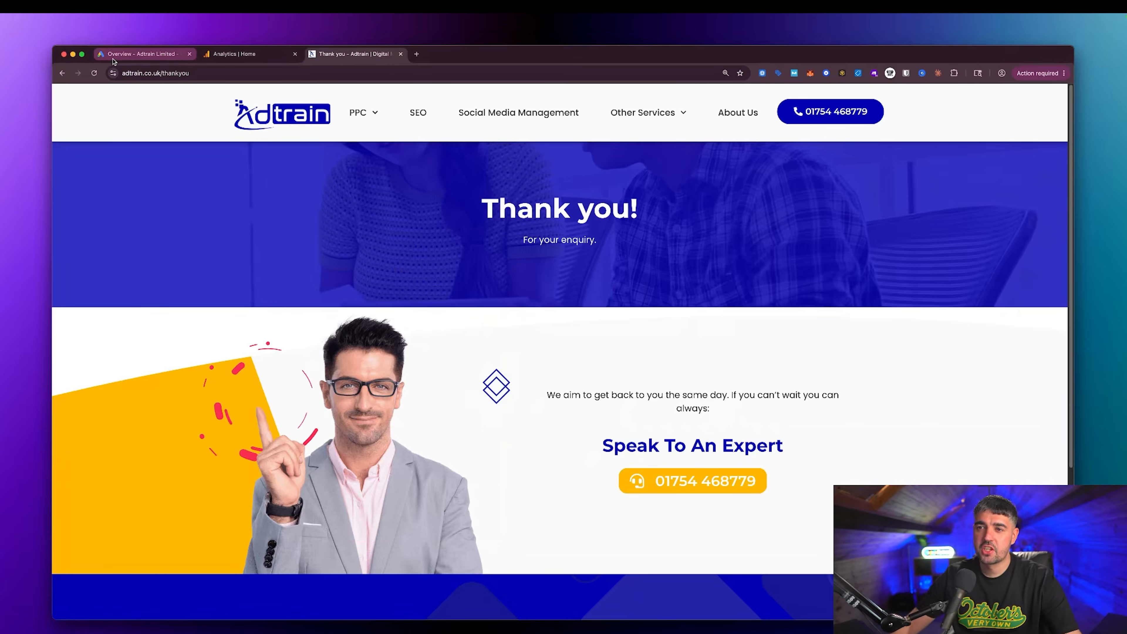
Select the full web address of the Adtrain thank-you page, and close that page.
key(ctrl+shift+a)
drag(108, 63, 202, 83)
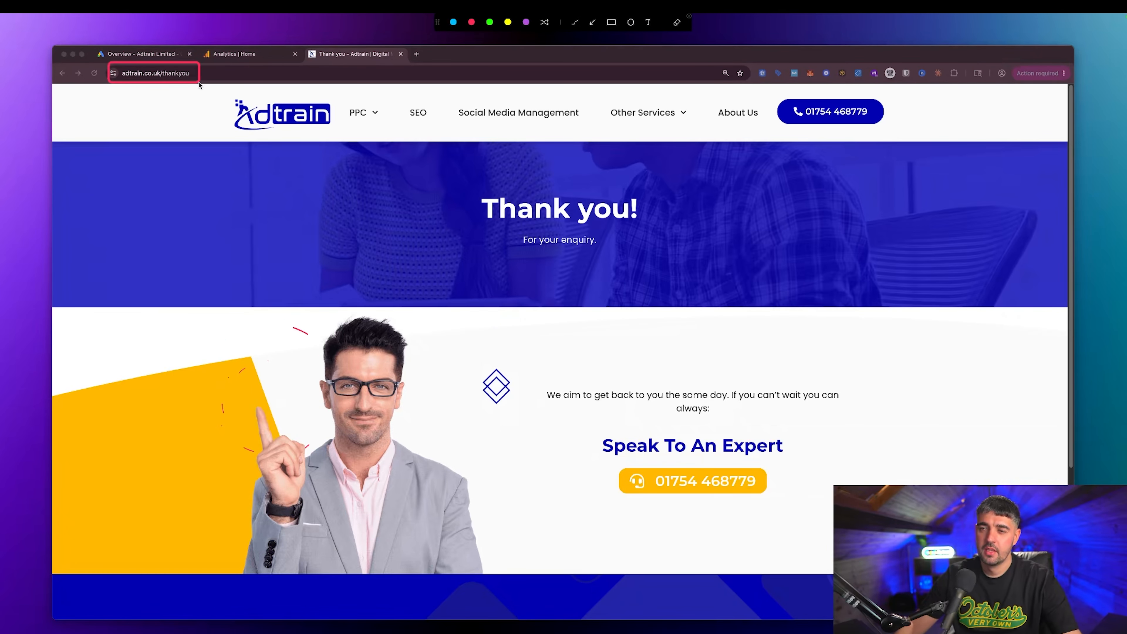
key(ctrl+shift+a)
click(280, 75)
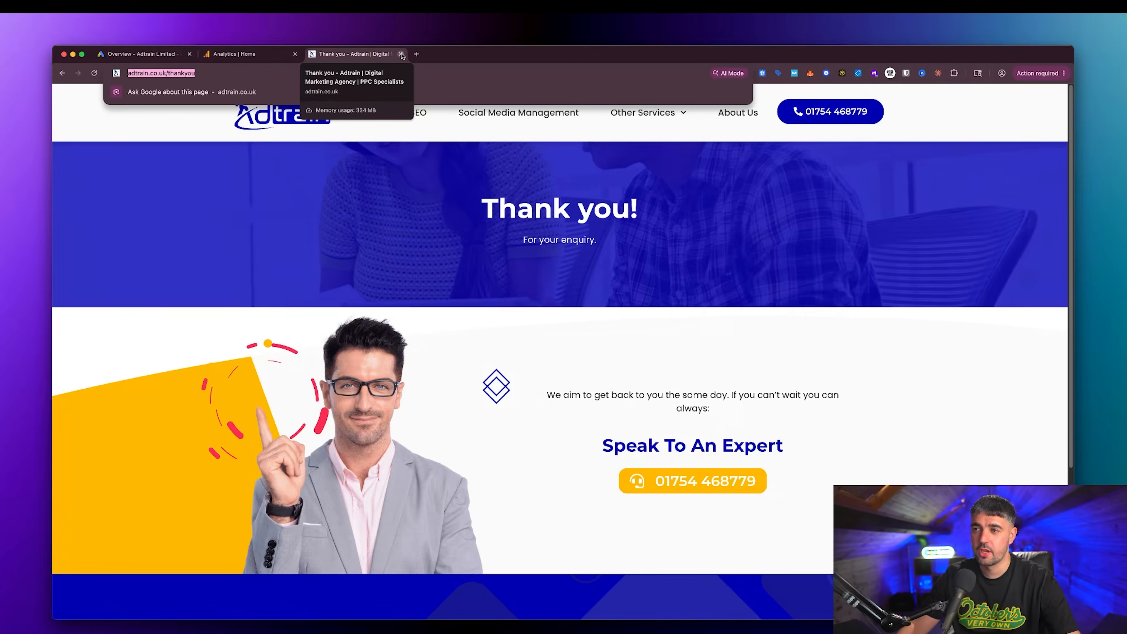
click(218, 72)
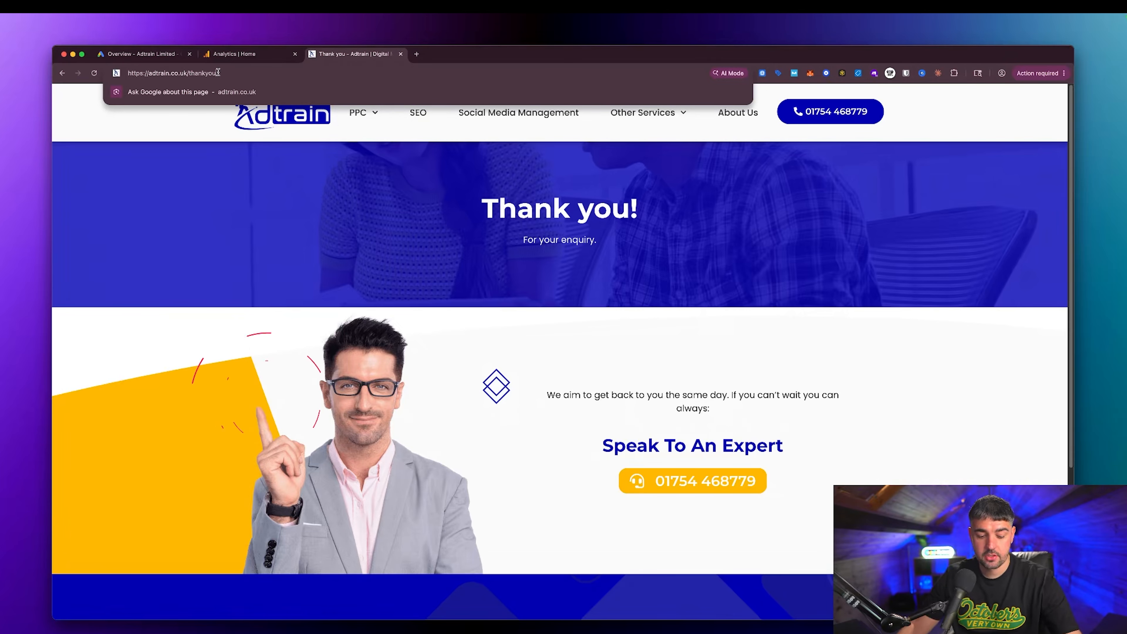
key(super+a)
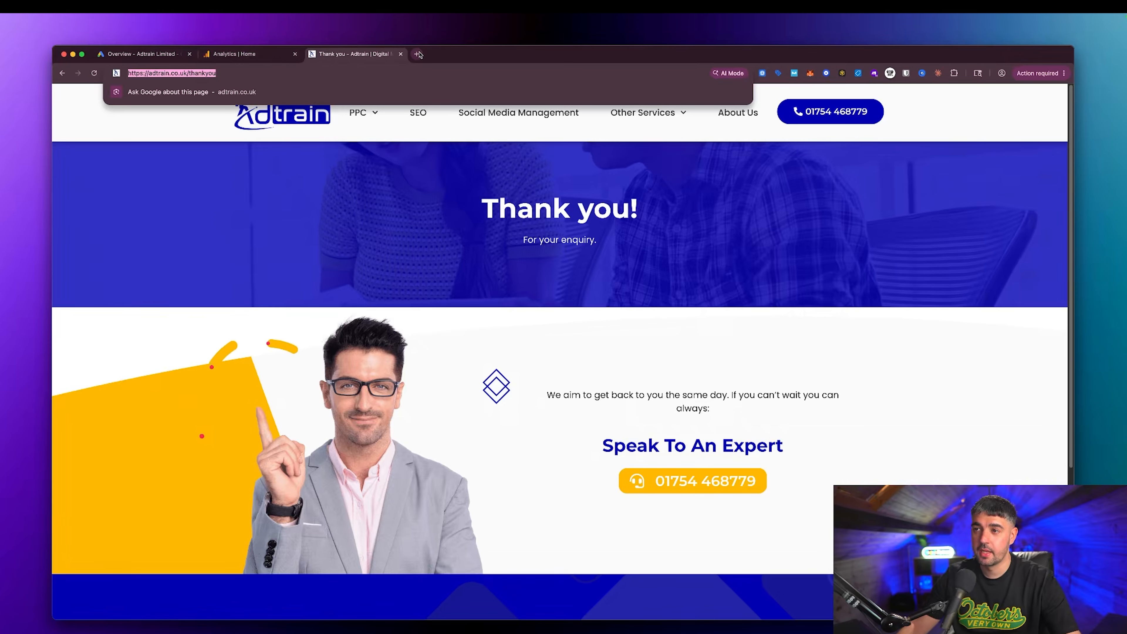
click(402, 55)
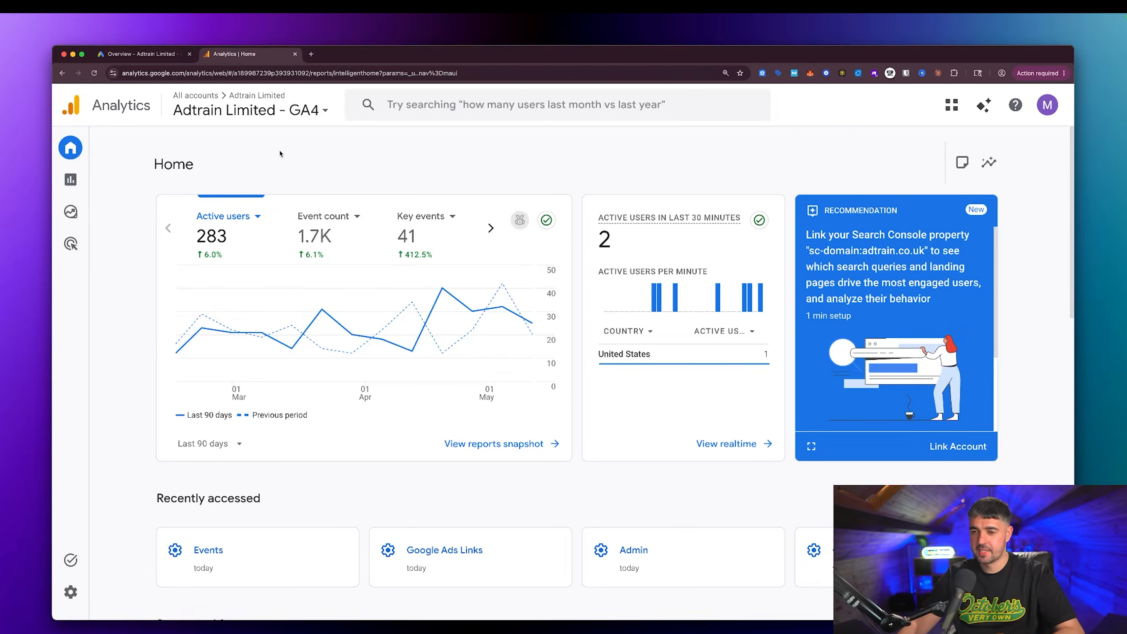
Open the Admin settings for the Adtrain Limited - GA4 property.
scroll(121, 211, down, 3)
scroll(121, 210, down, 6)
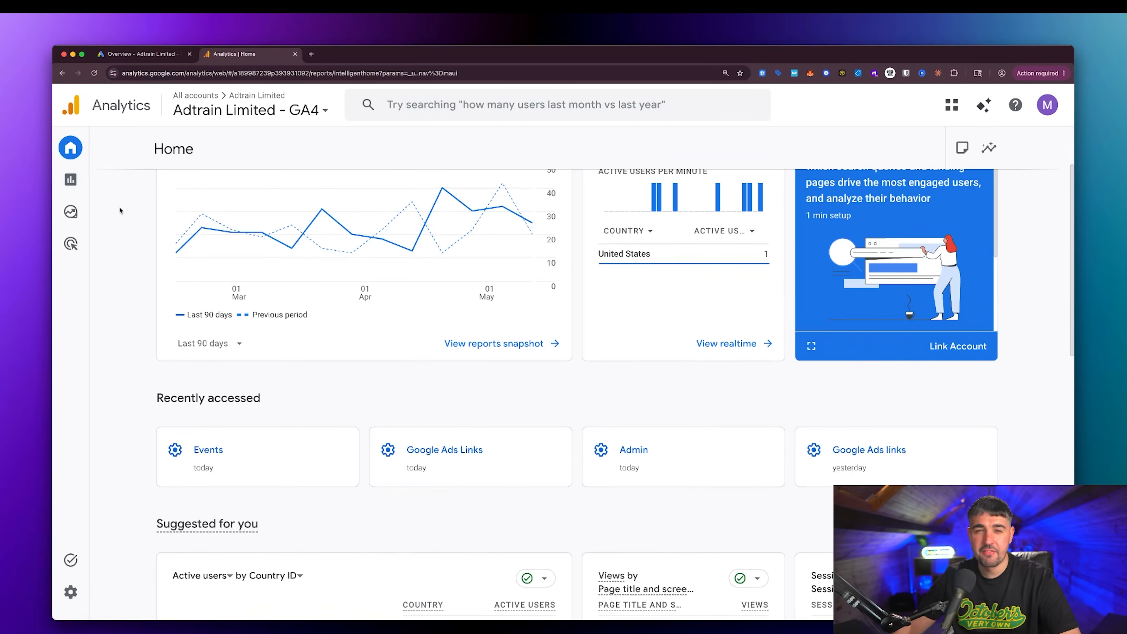
scroll(120, 210, up, 9)
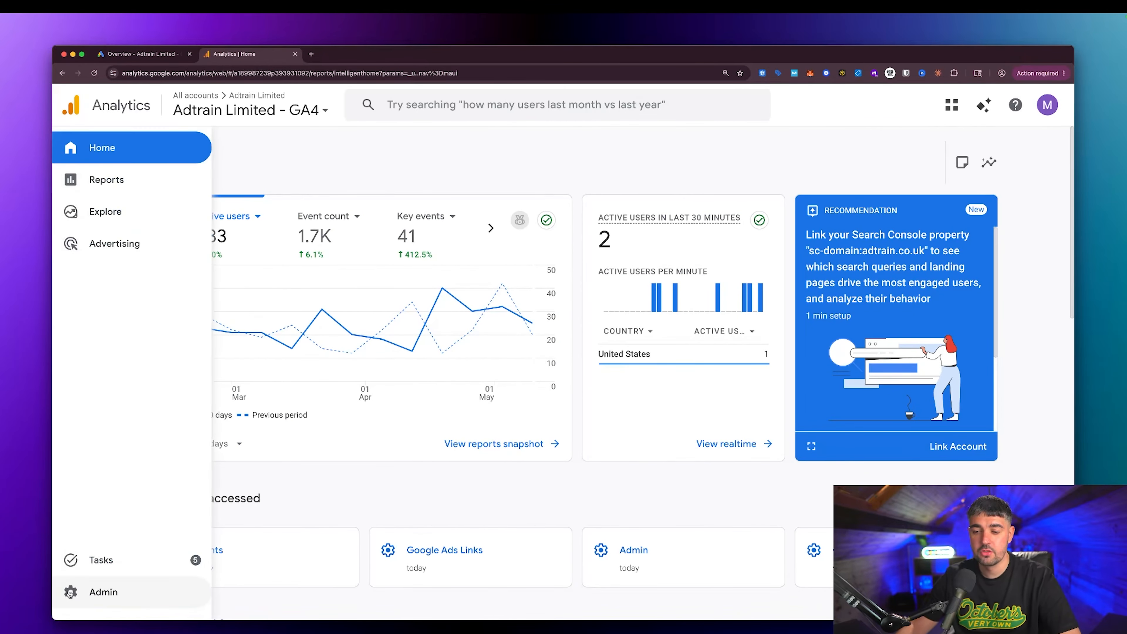
click(90, 594)
drag(90, 595, 95, 570)
click(93, 590)
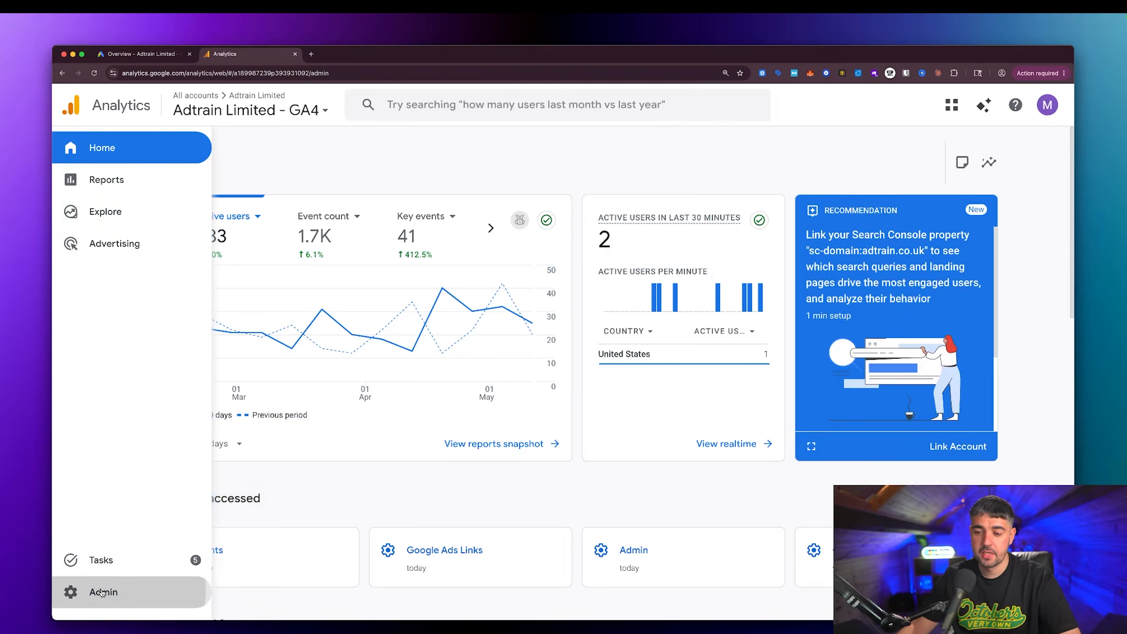
click(119, 371)
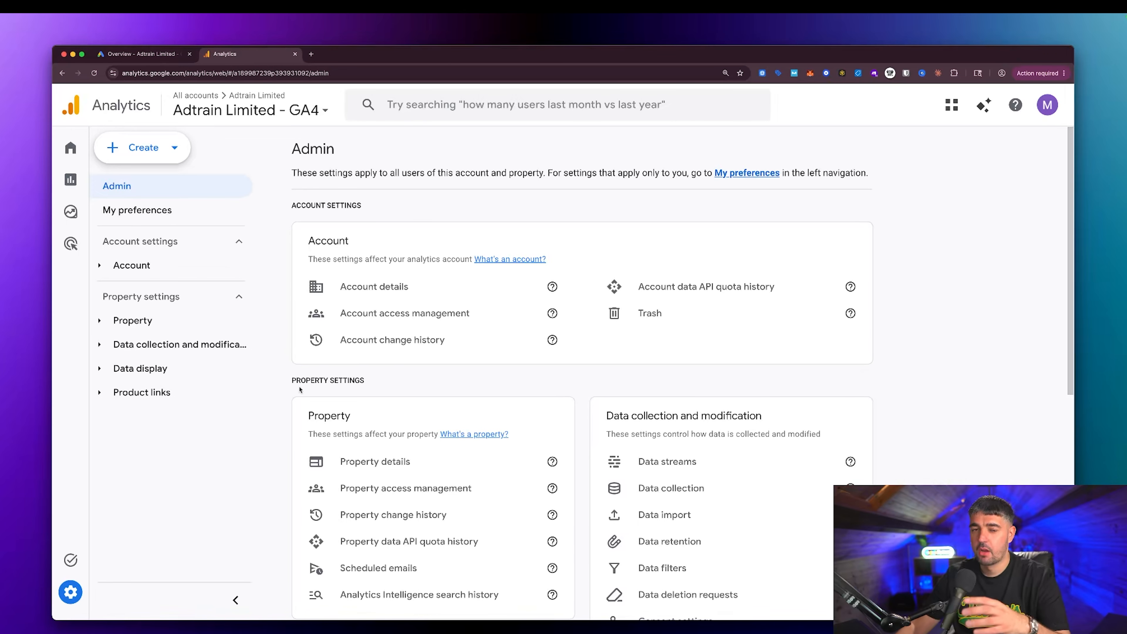
Look through the property settings groups and expand Data display to locate its Events entry.
scroll(390, 360, down, 3)
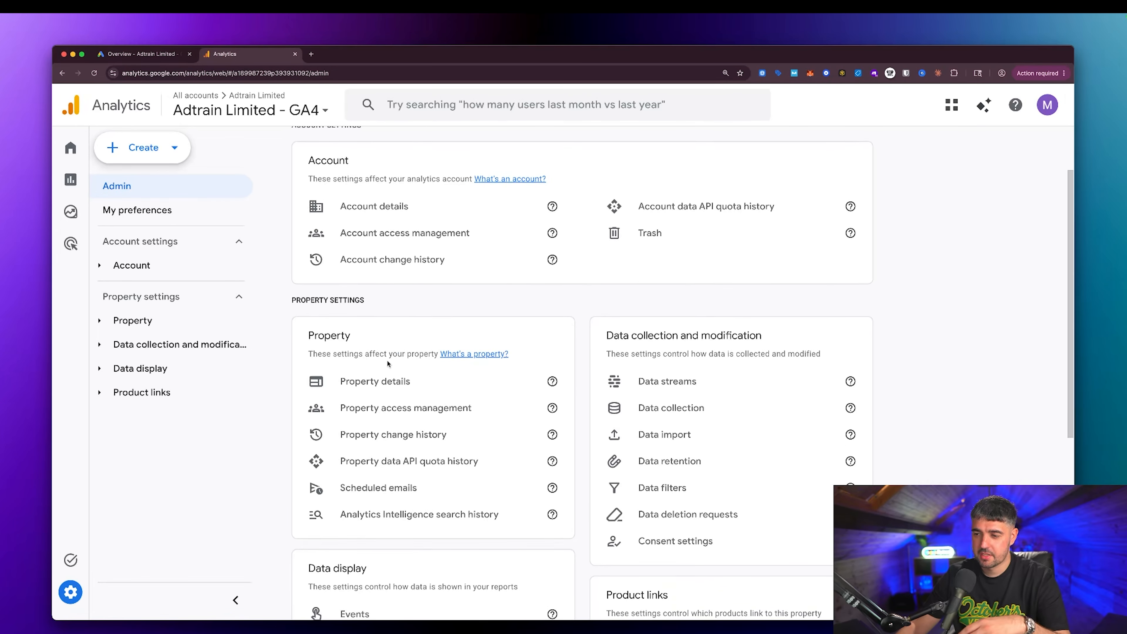
scroll(286, 343, up, 3)
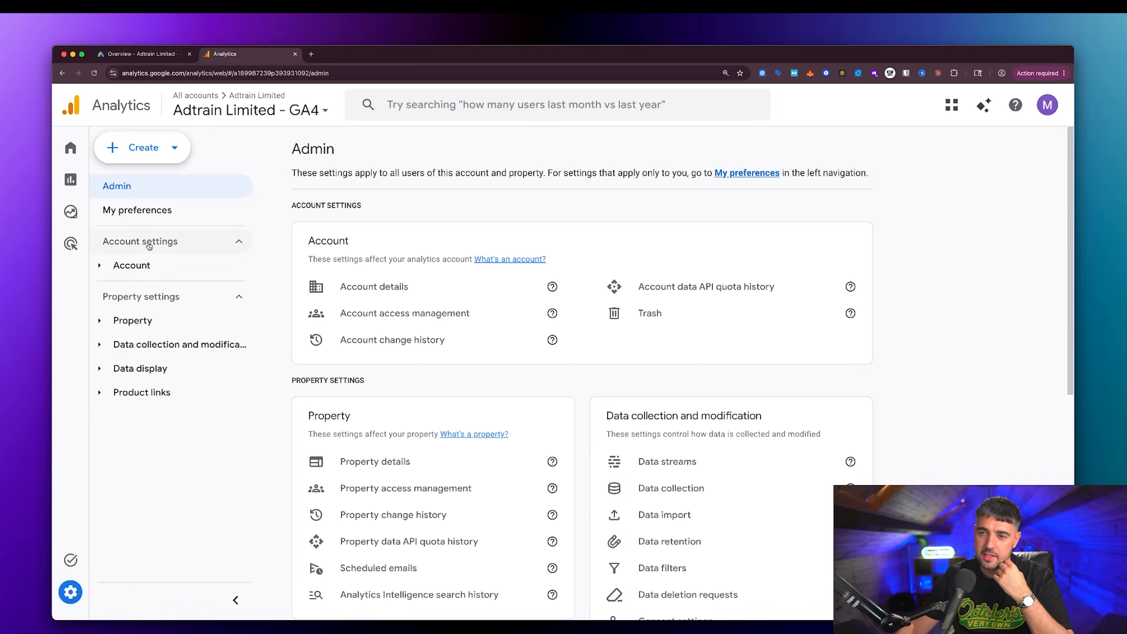
click(142, 392)
click(140, 368)
click(146, 344)
click(147, 345)
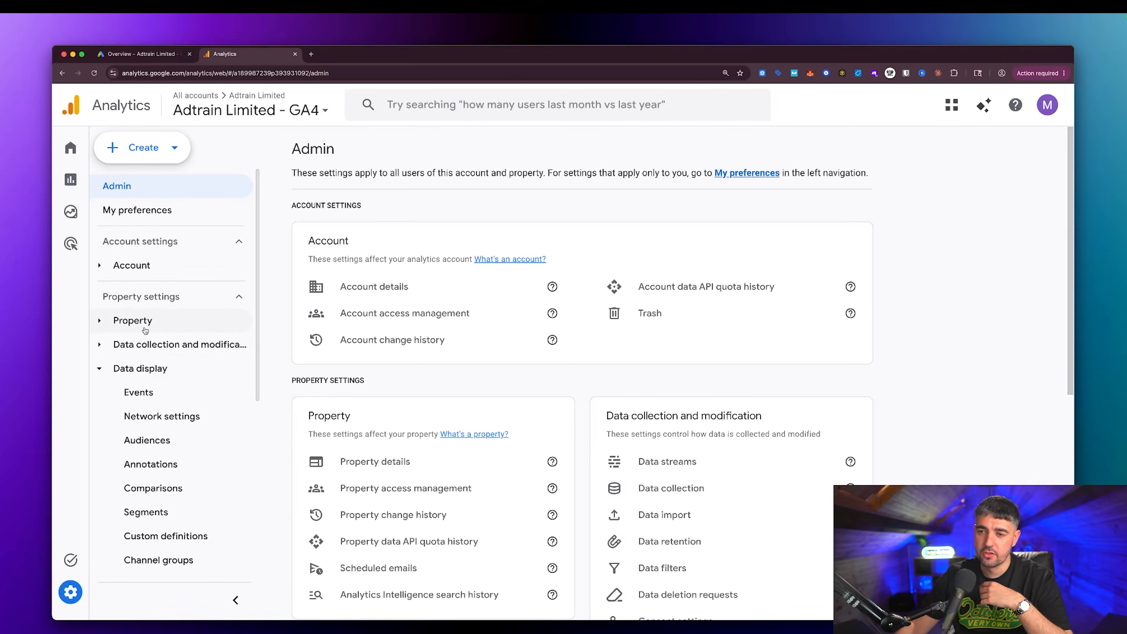
click(142, 321)
click(146, 326)
click(151, 373)
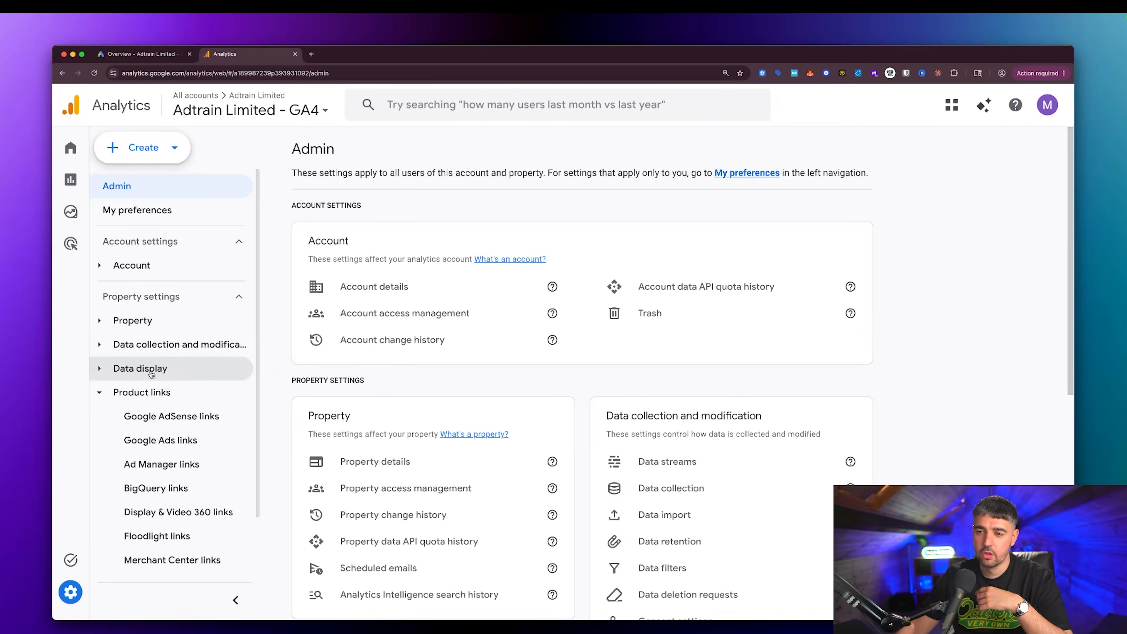
click(150, 386)
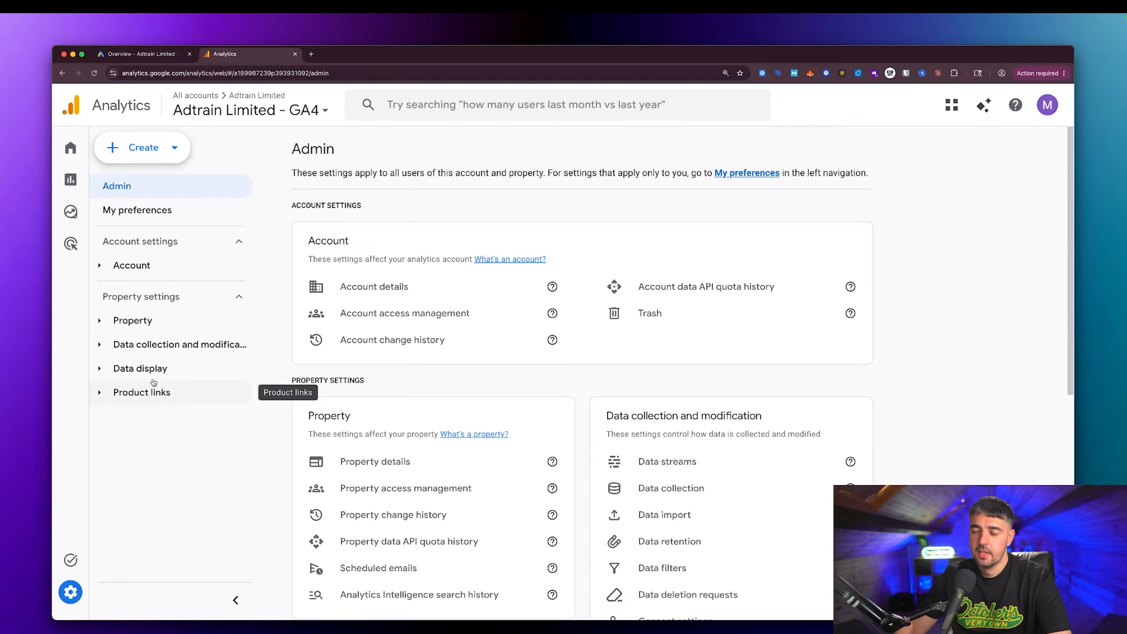
click(153, 374)
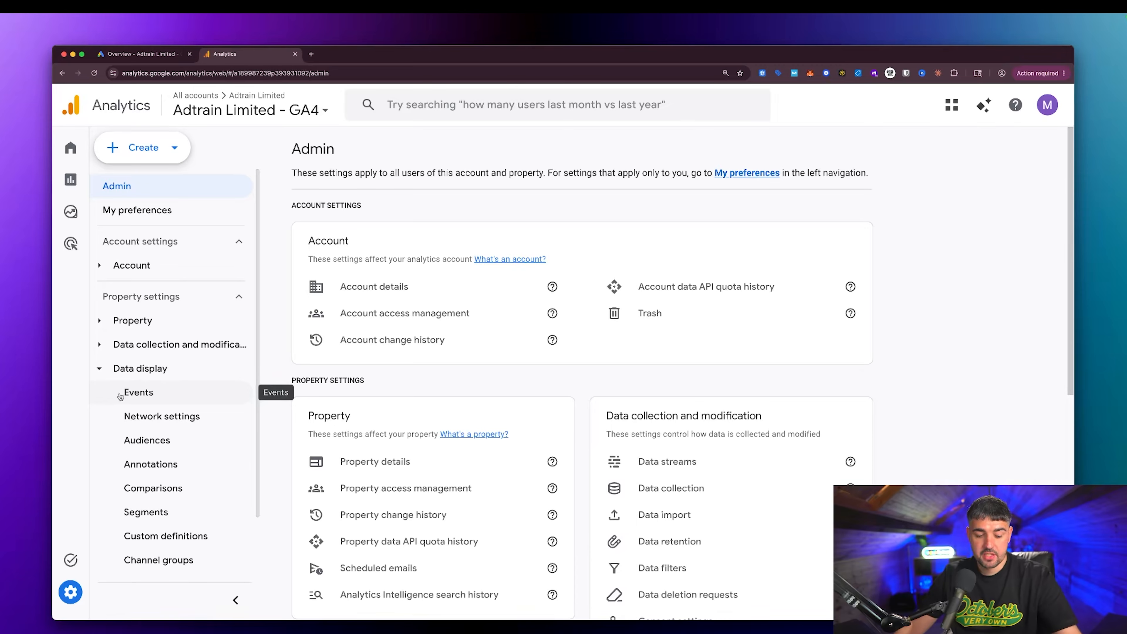
key(ctrl+alt+a)
mouse_move(91, 373)
mouse_down()
mouse_move(171, 409)
mouse_move(280, 411)
mouse_up()
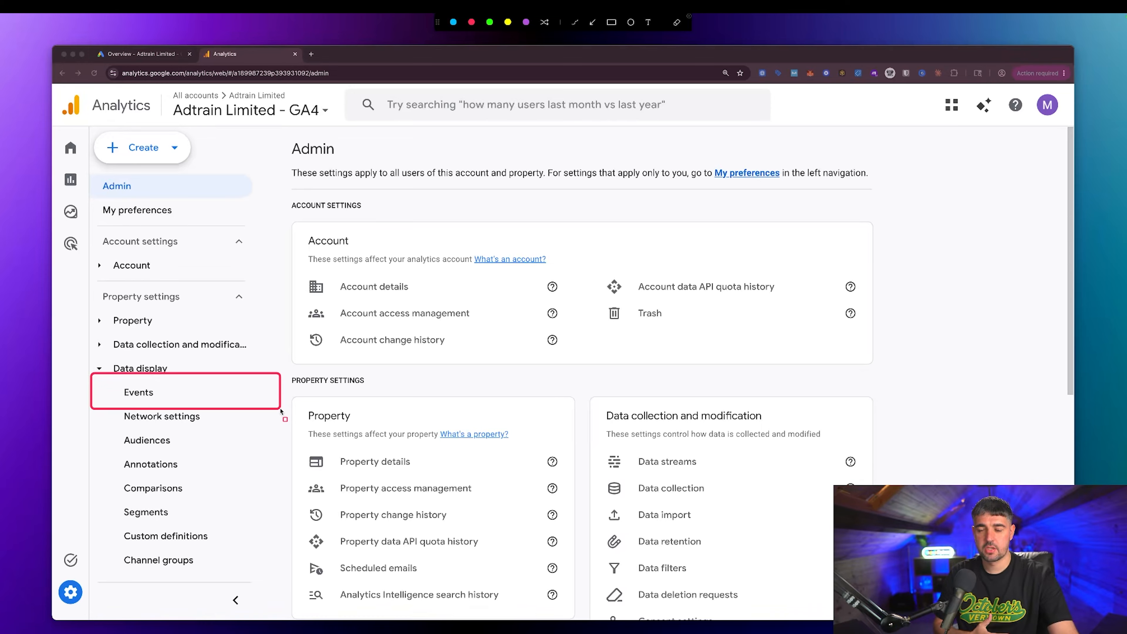
key(Escape)
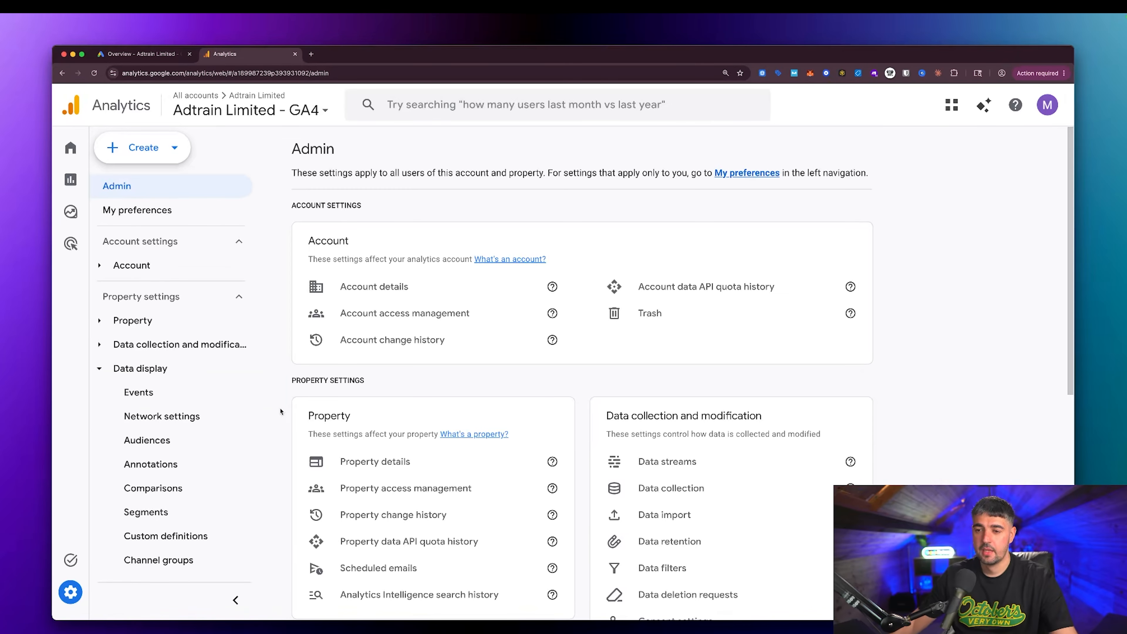
Open the property's Google Ads links and check the account ID of the linked Adtrain Limited account.
scroll(196, 415, down, 6)
scroll(156, 411, down, 2)
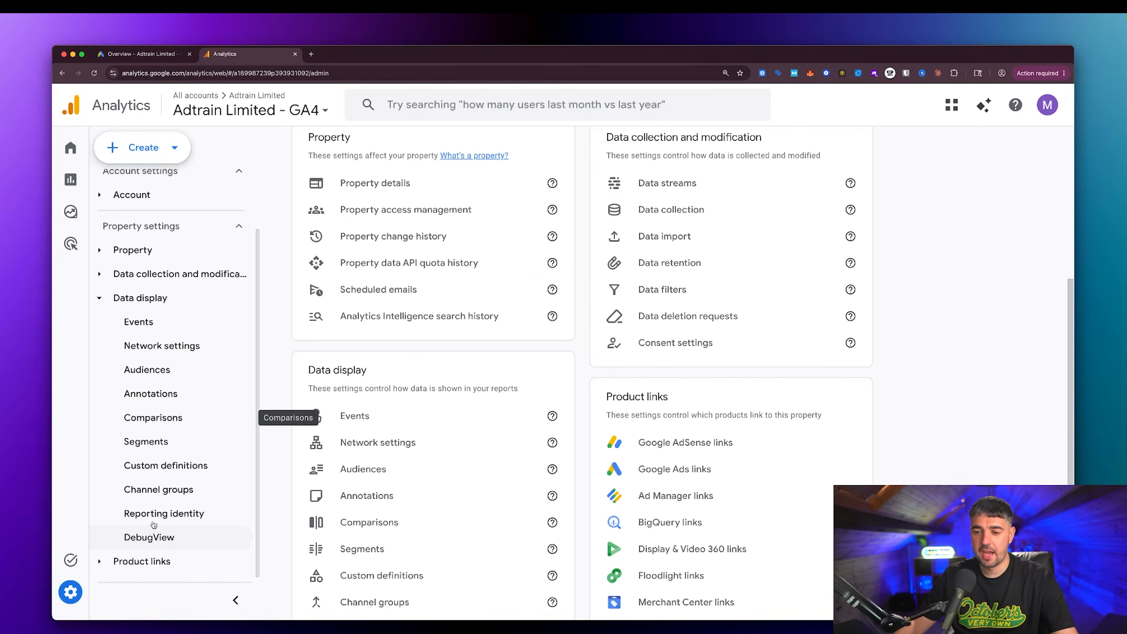
click(136, 562)
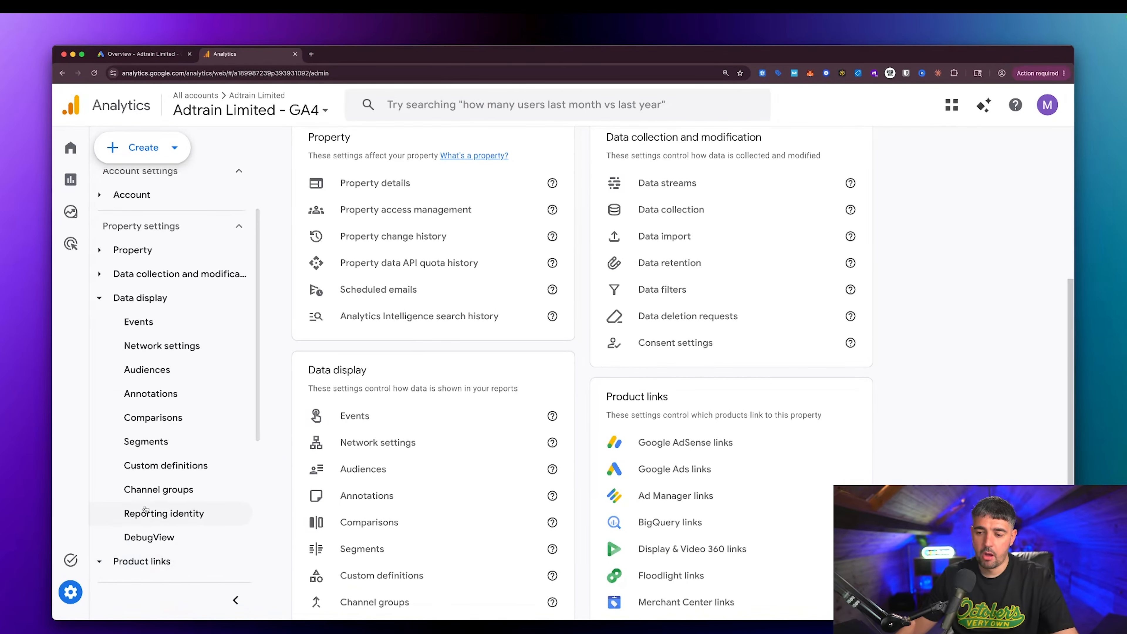
scroll(155, 511, down, 5)
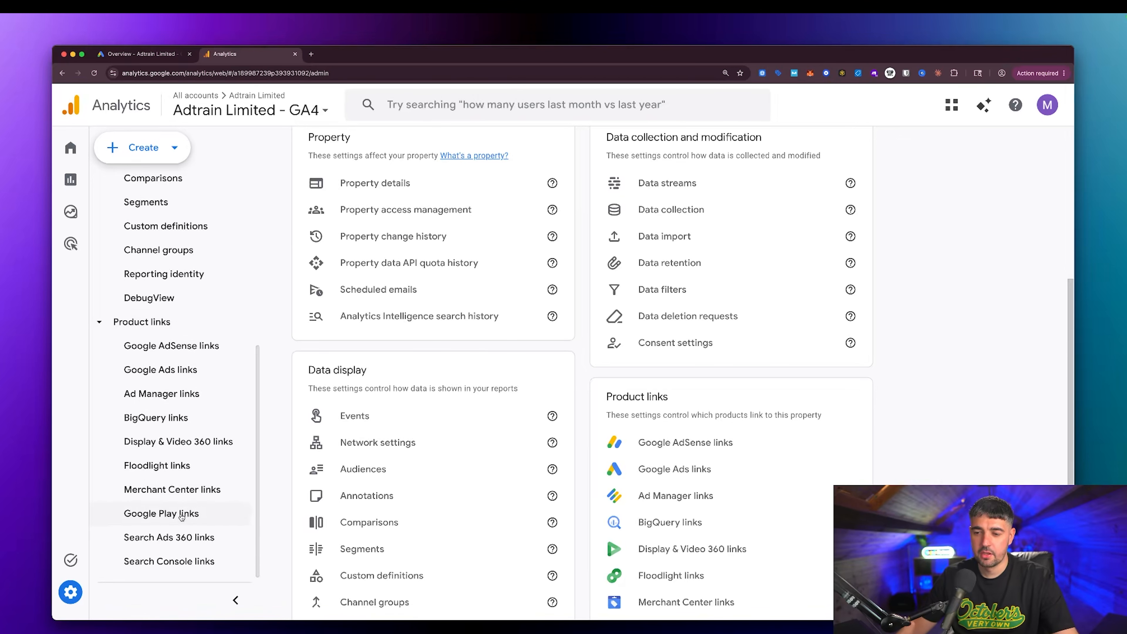
click(172, 373)
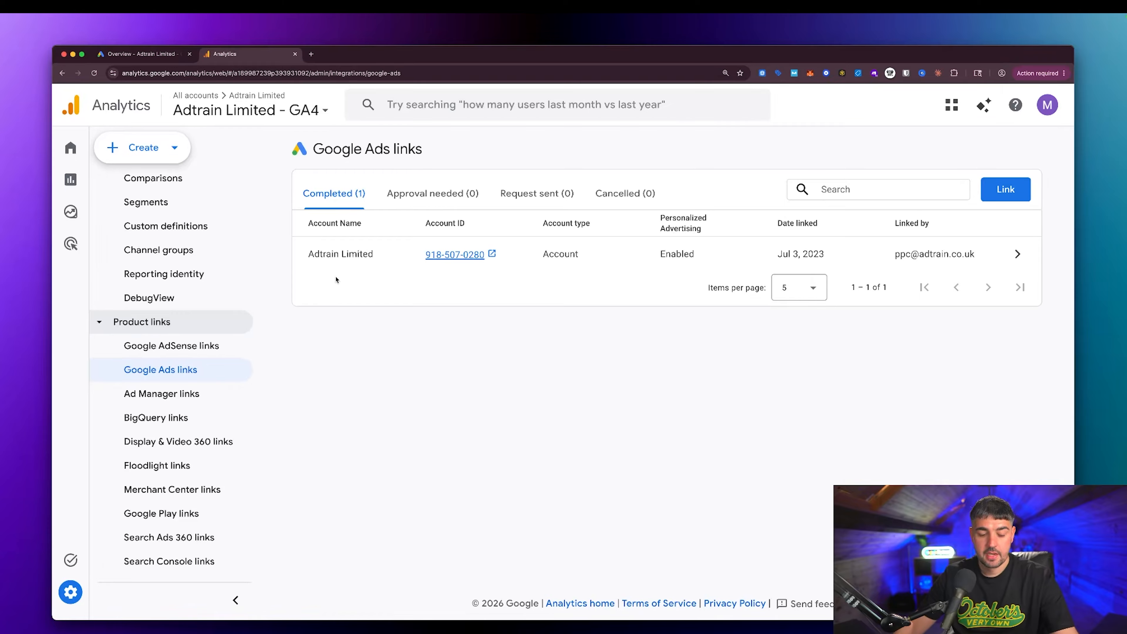
key(ctrl+shift+a)
mouse_move(301, 240)
mouse_down()
mouse_move(331, 267)
mouse_move(506, 270)
mouse_up()
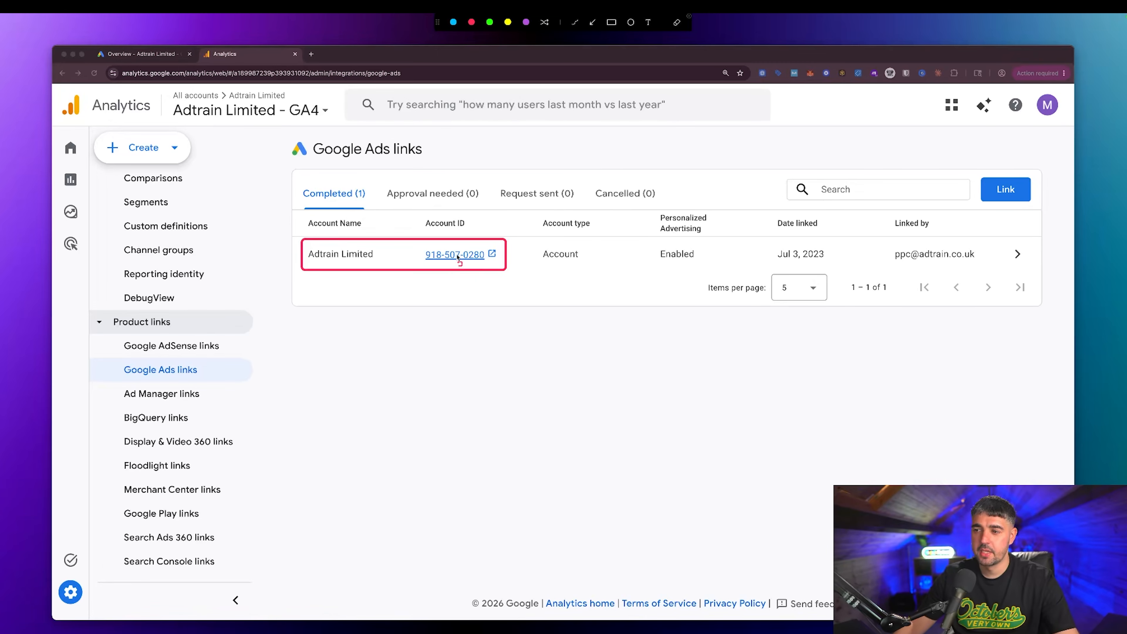
key(Escape)
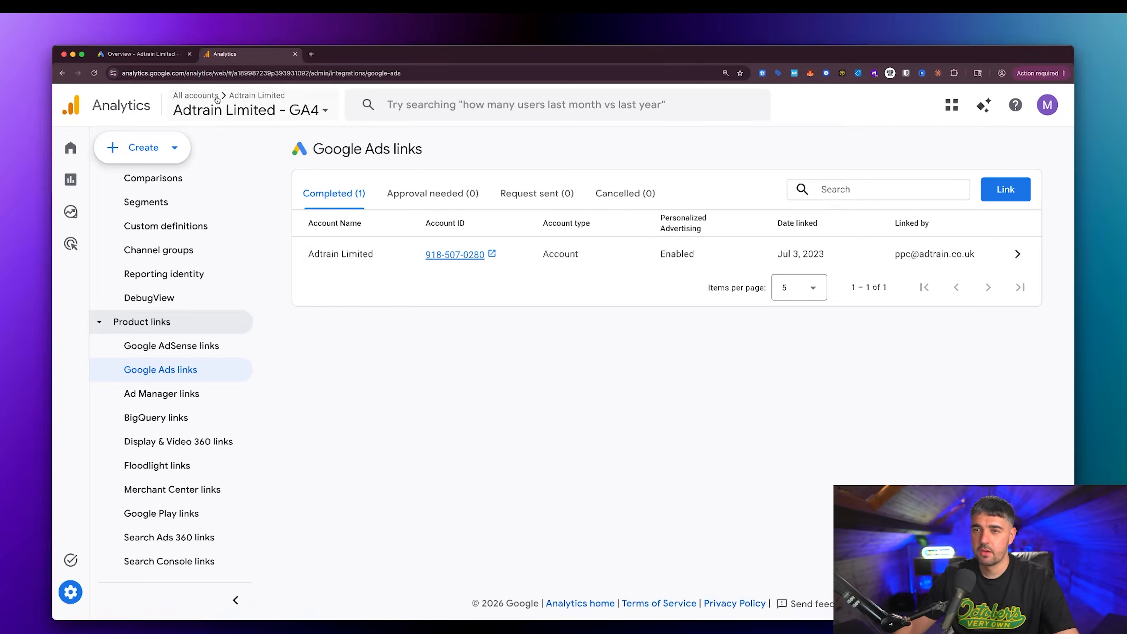
Switch to Google Ads and compare the Adtrain Limited account ID with the one linked in Analytics.
click(162, 61)
key(ctrl+shift+a)
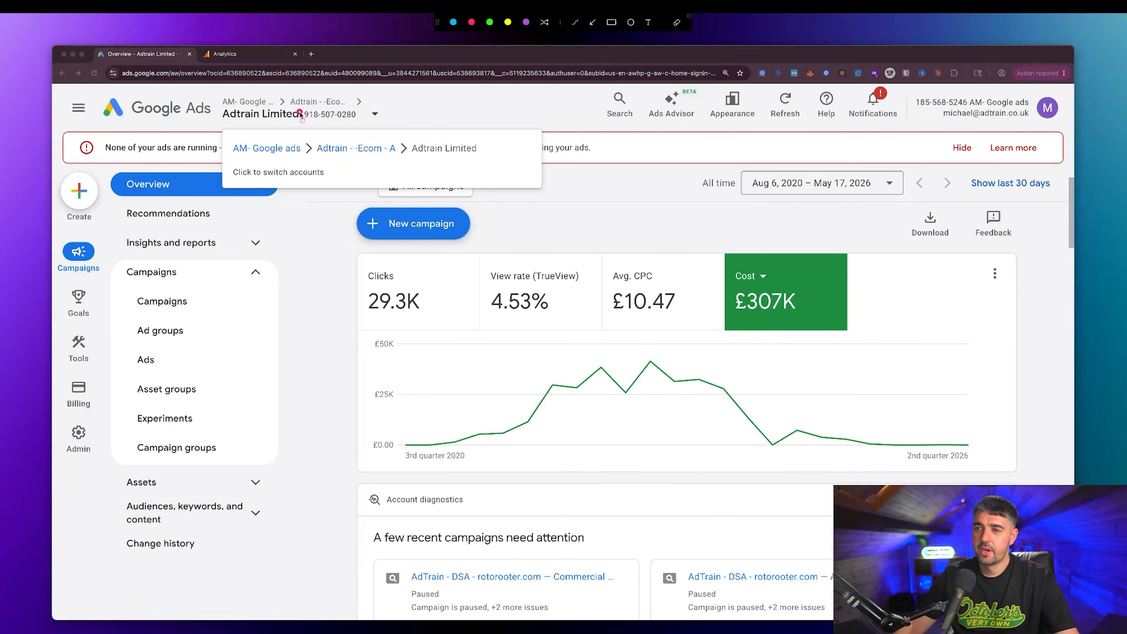
drag(300, 114, 361, 121)
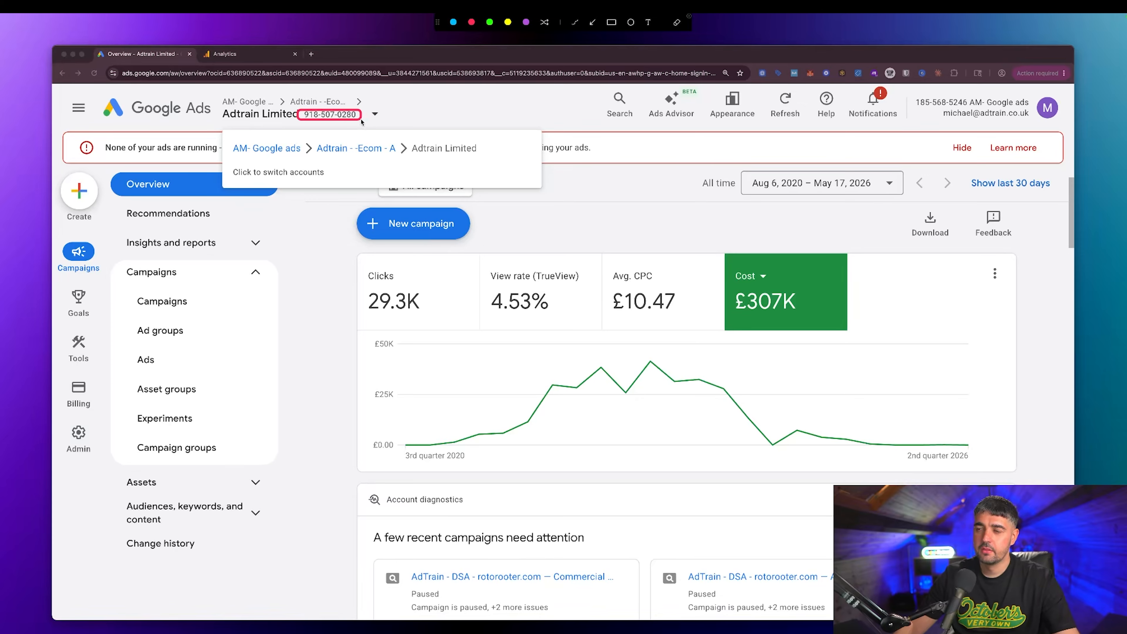
key(Escape)
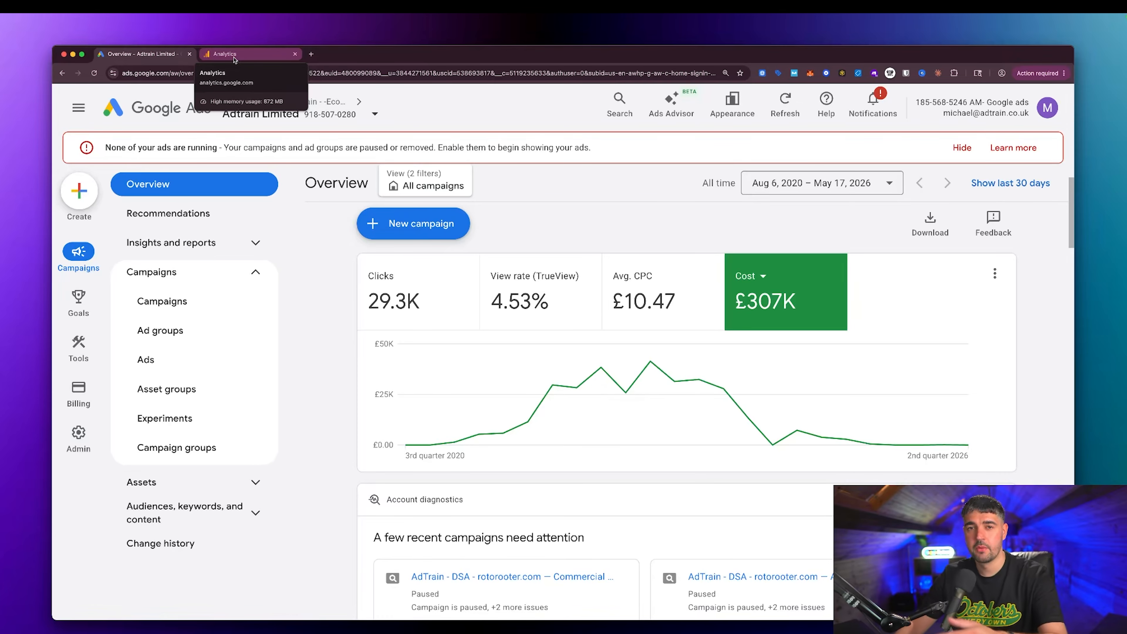
Switch back to Google Analytics and open the property's Events settings under Data display.
click(234, 60)
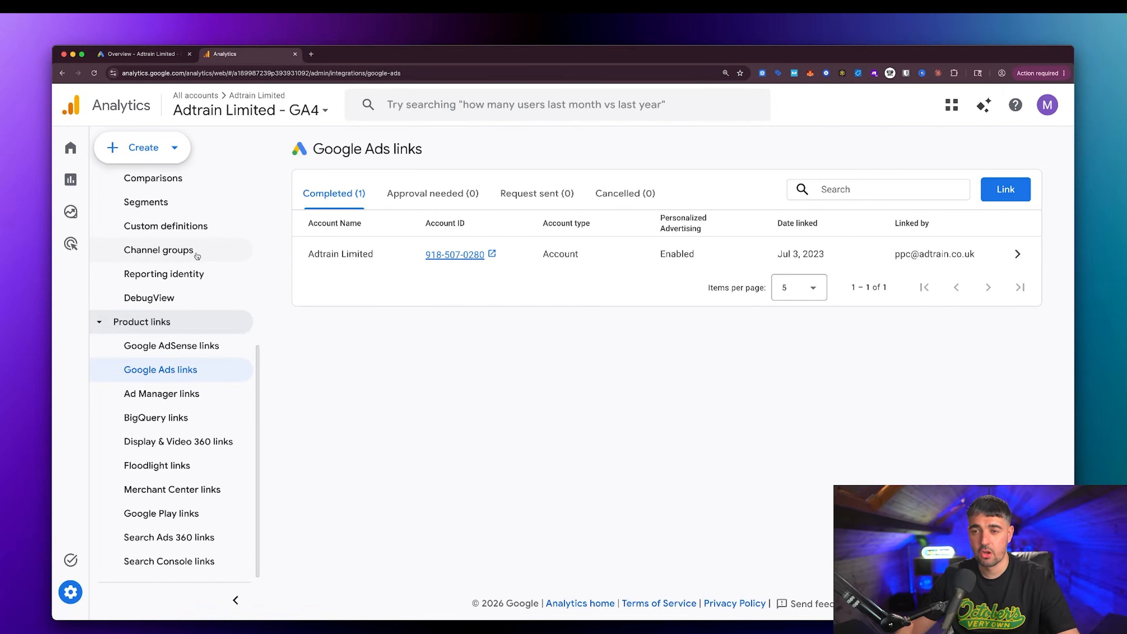
scroll(196, 255, up, 5)
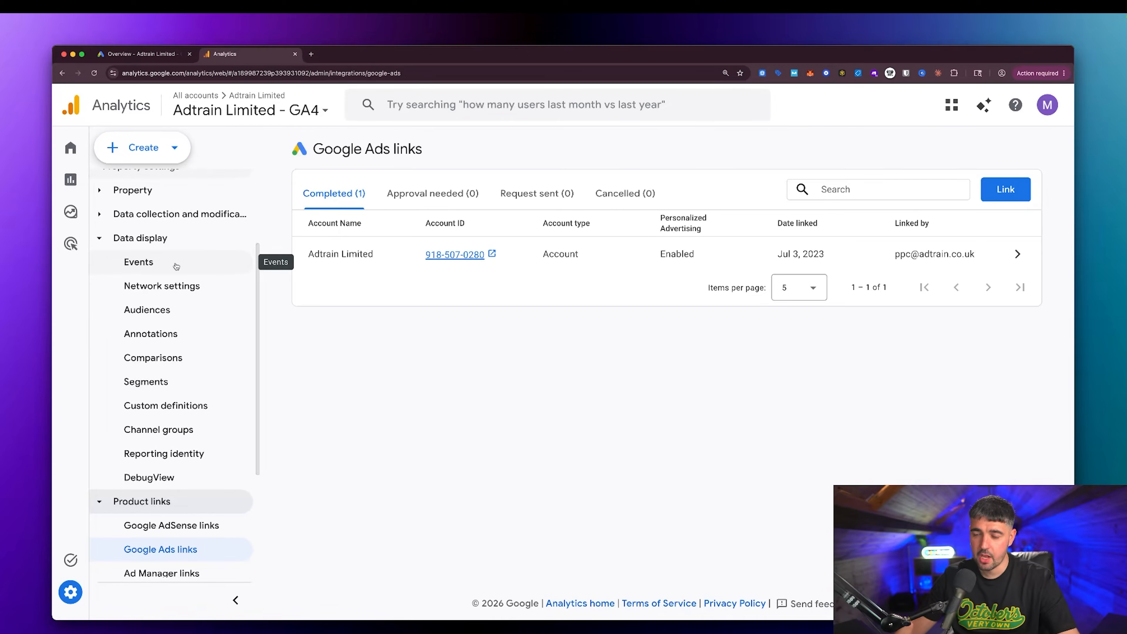
click(184, 266)
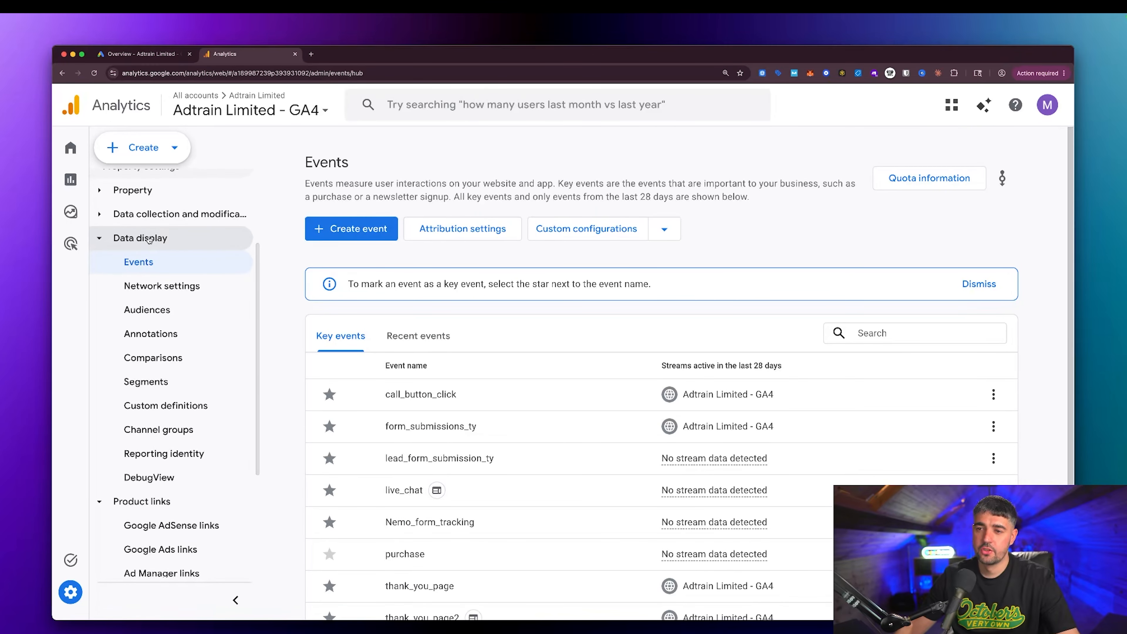
Start creating a new event and name it form_tracking_nemo.
click(340, 236)
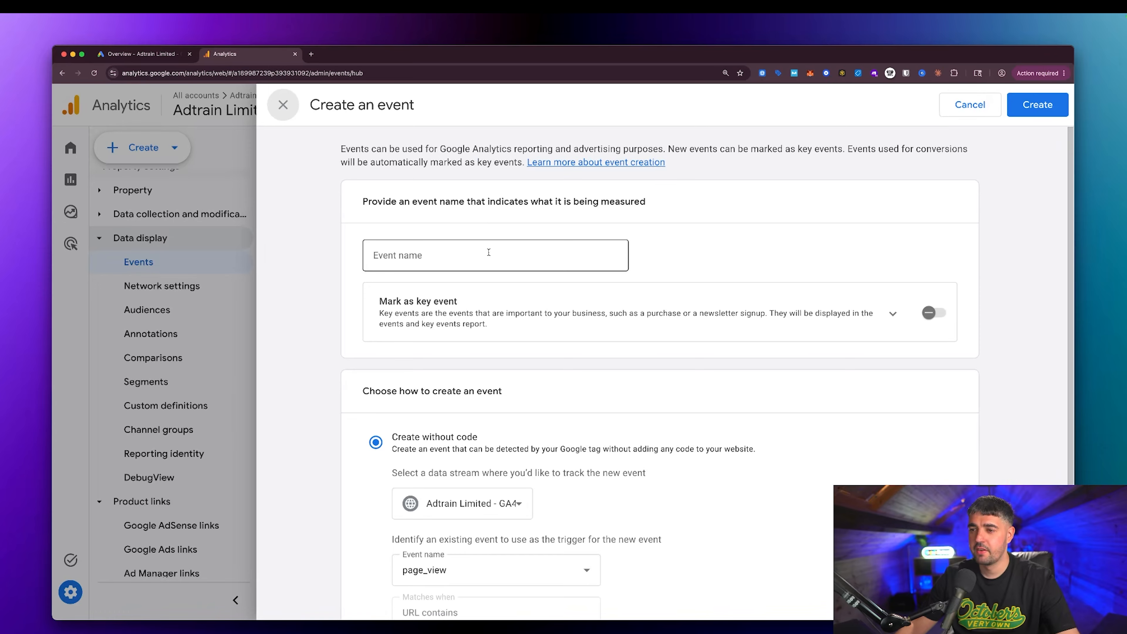
click(469, 254)
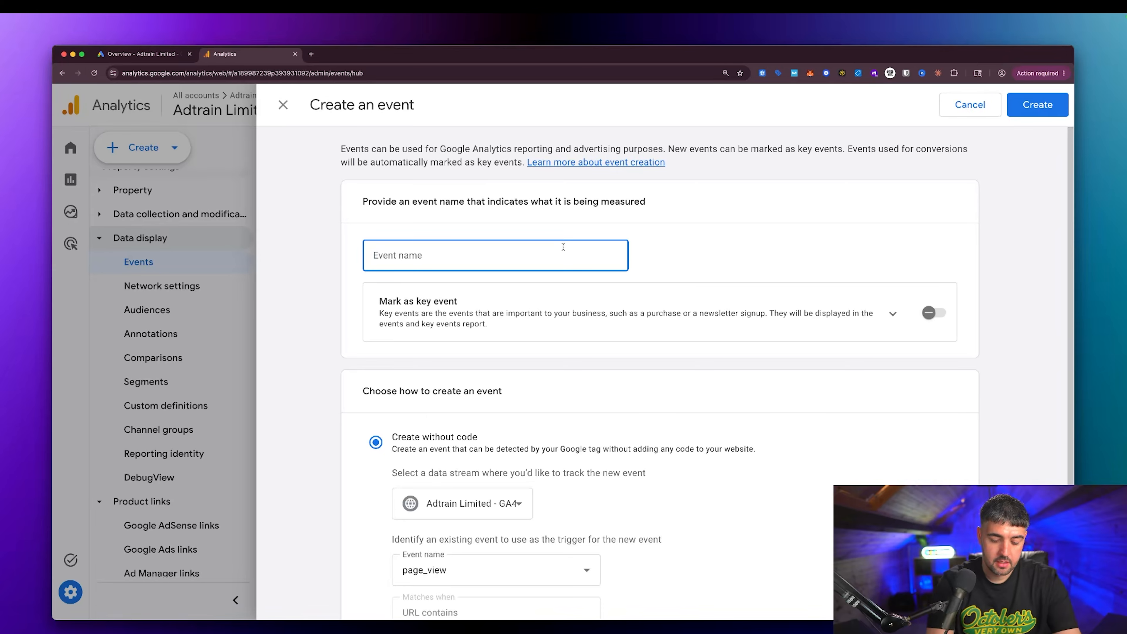
text(n)
key(BackSpace)
text(nemo)
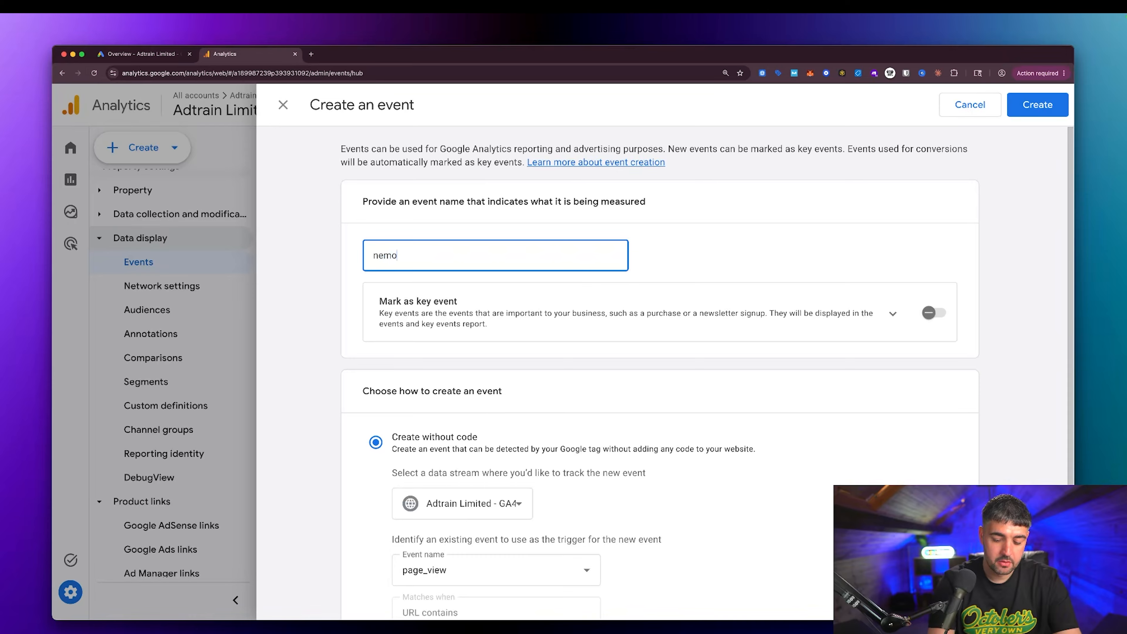
key(BackSpace)
text(form)
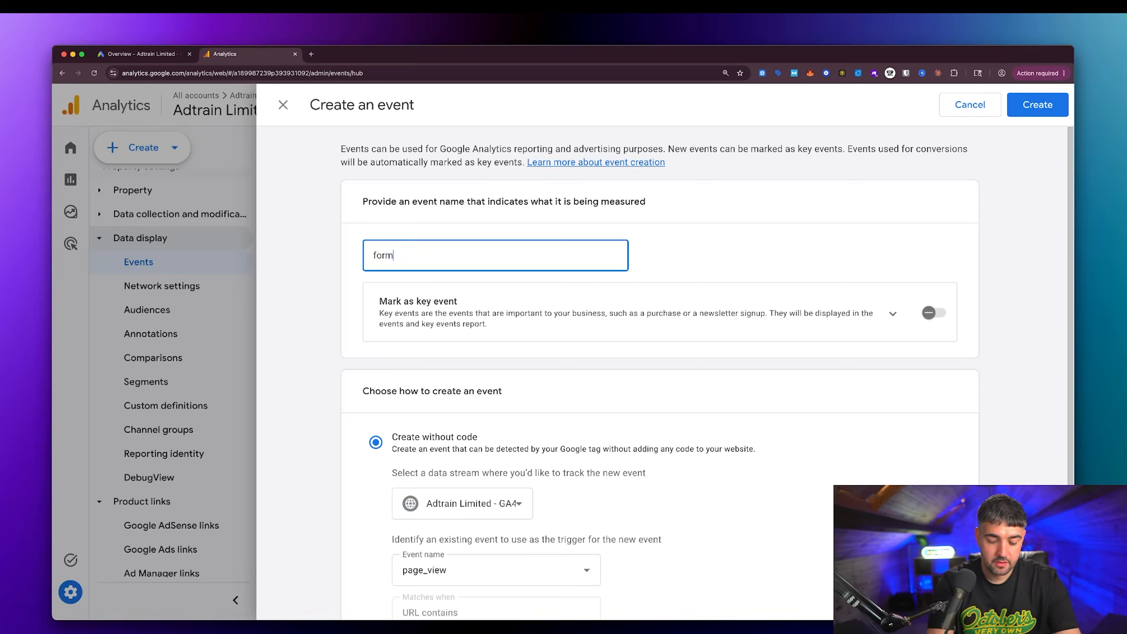
text(_track)
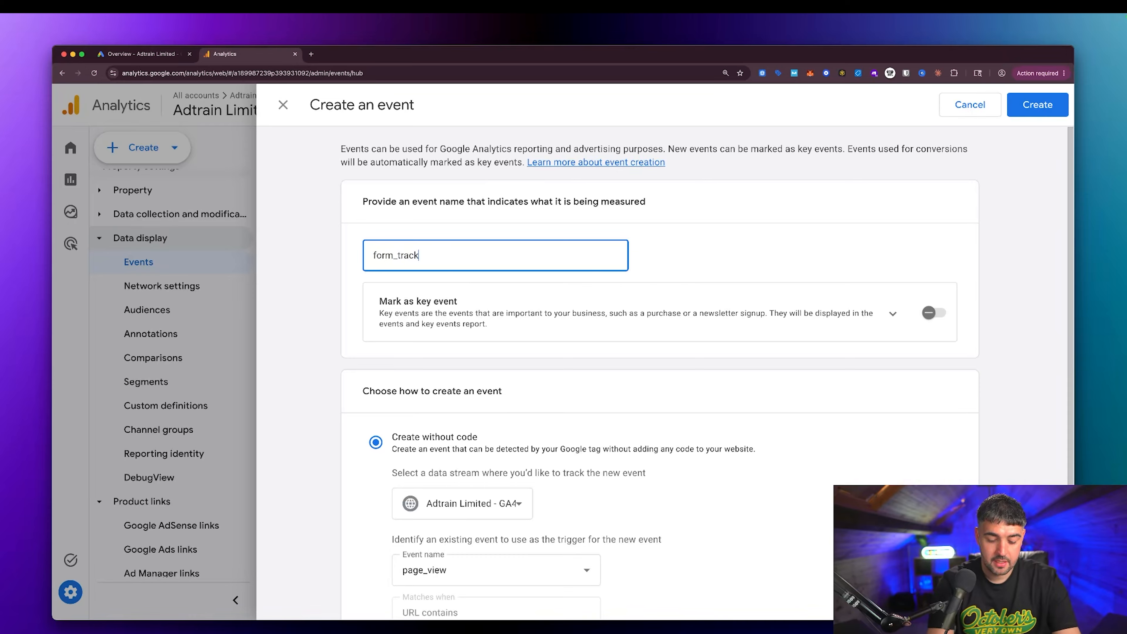
text(ing_nemo)
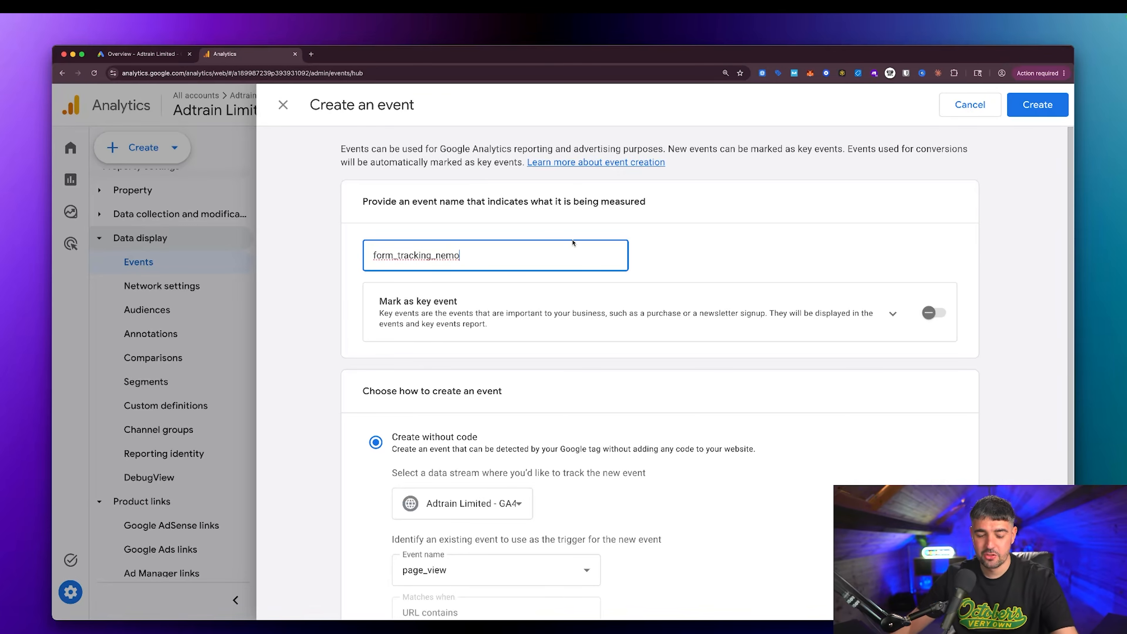
Mark the new event as a key event and choose not to set a default key event value.
scroll(755, 267, down, 1)
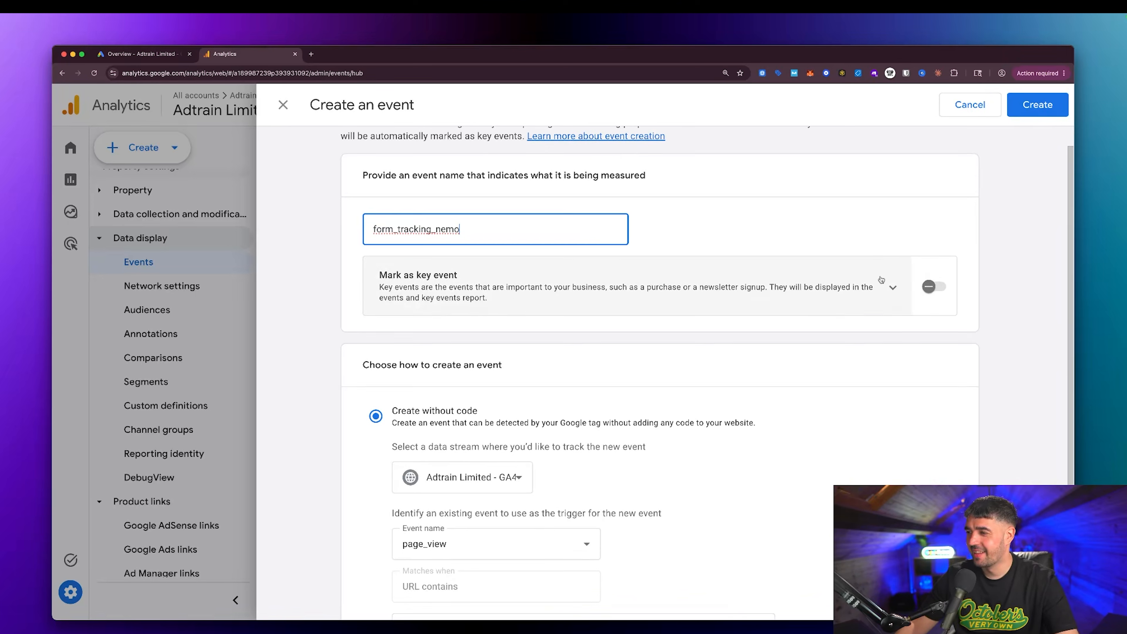
key(ctrl+shift+a)
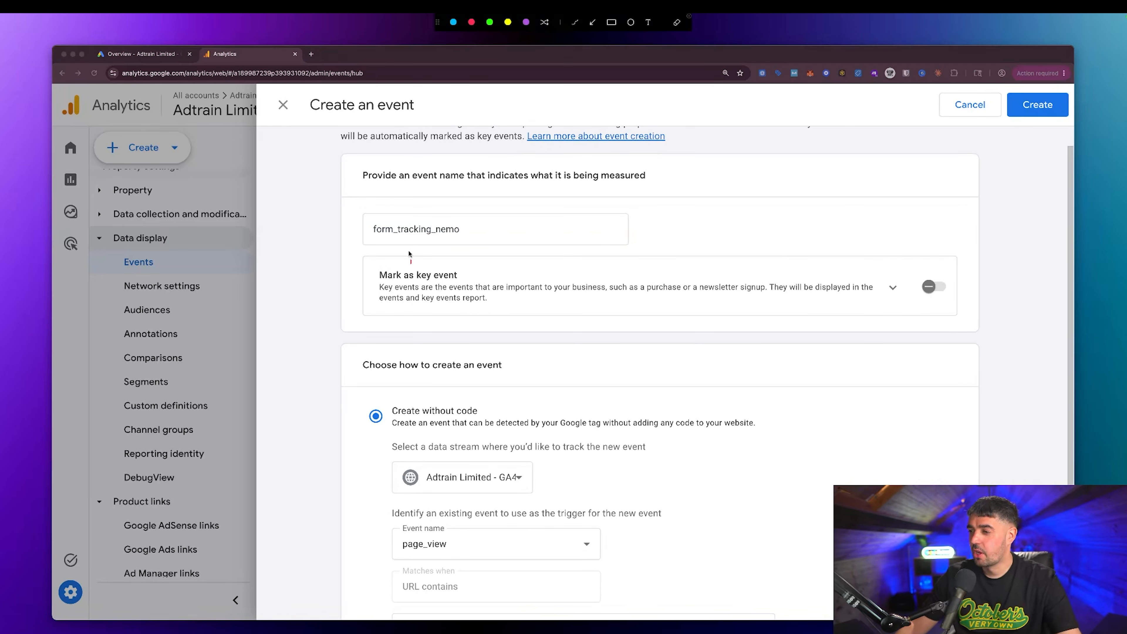
mouse_move(354, 247)
mouse_down()
mouse_move(528, 305)
mouse_move(964, 323)
mouse_up()
key(Escape)
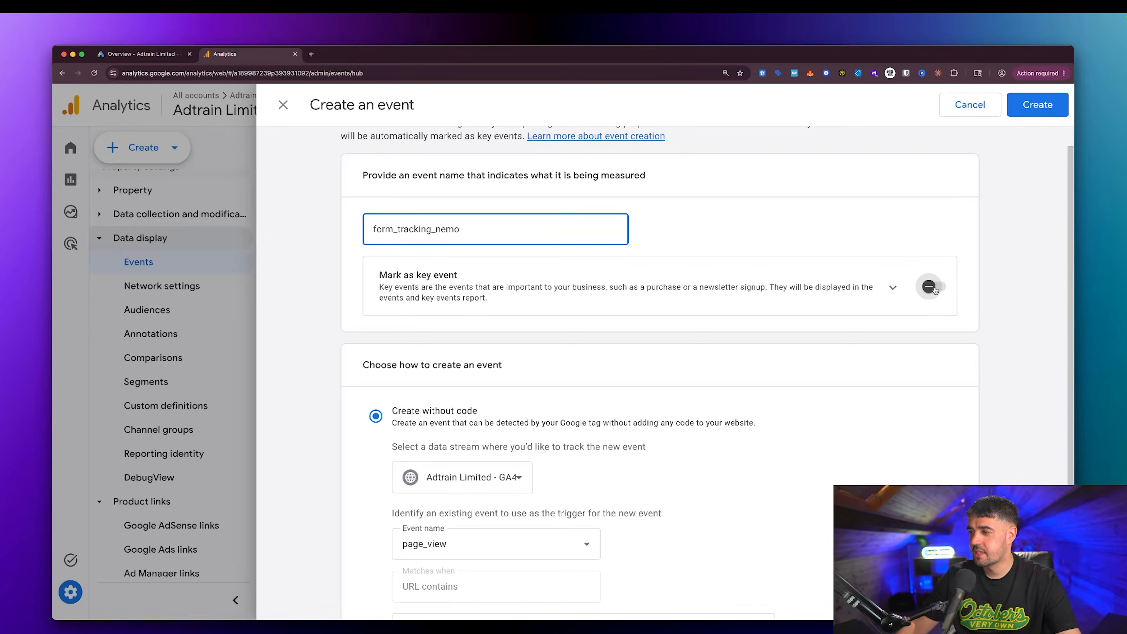
click(934, 289)
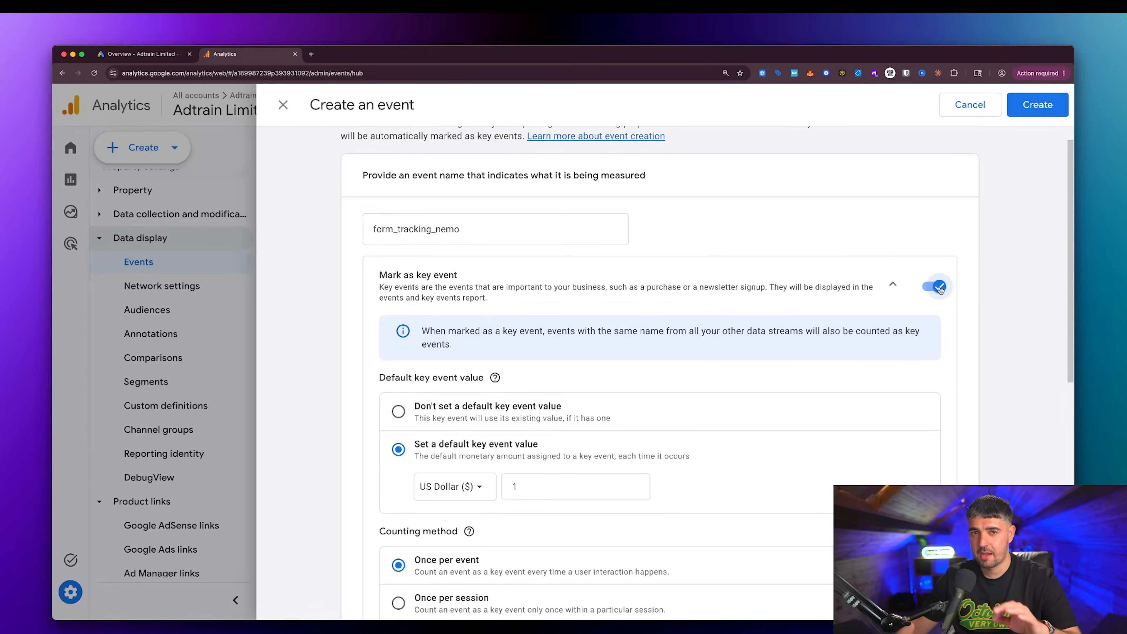
scroll(612, 274, down, 3)
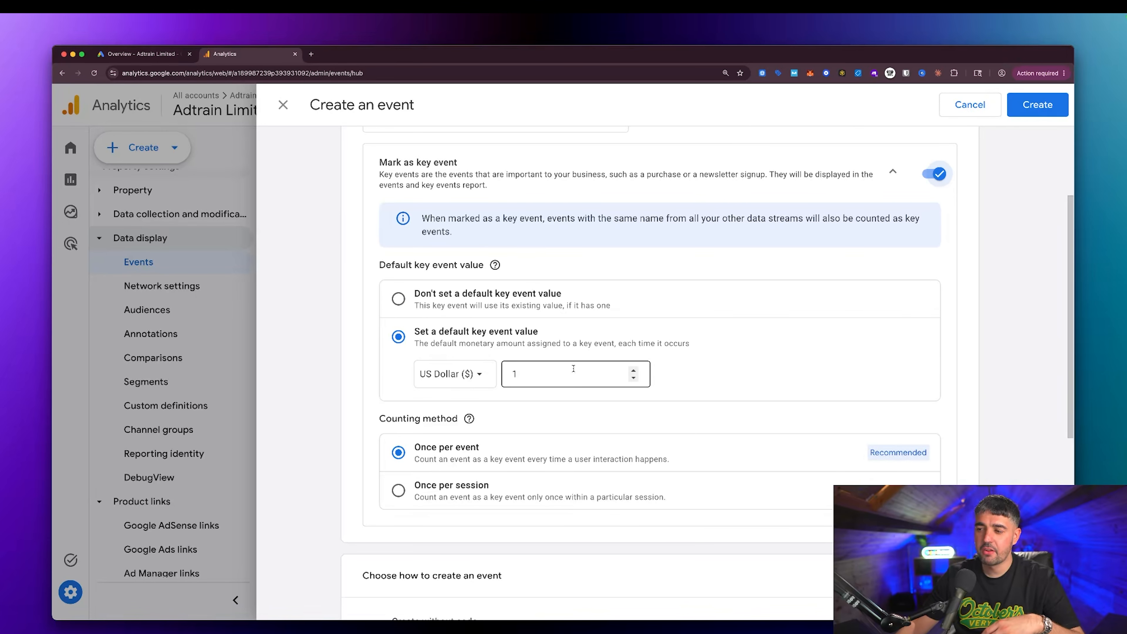
click(398, 299)
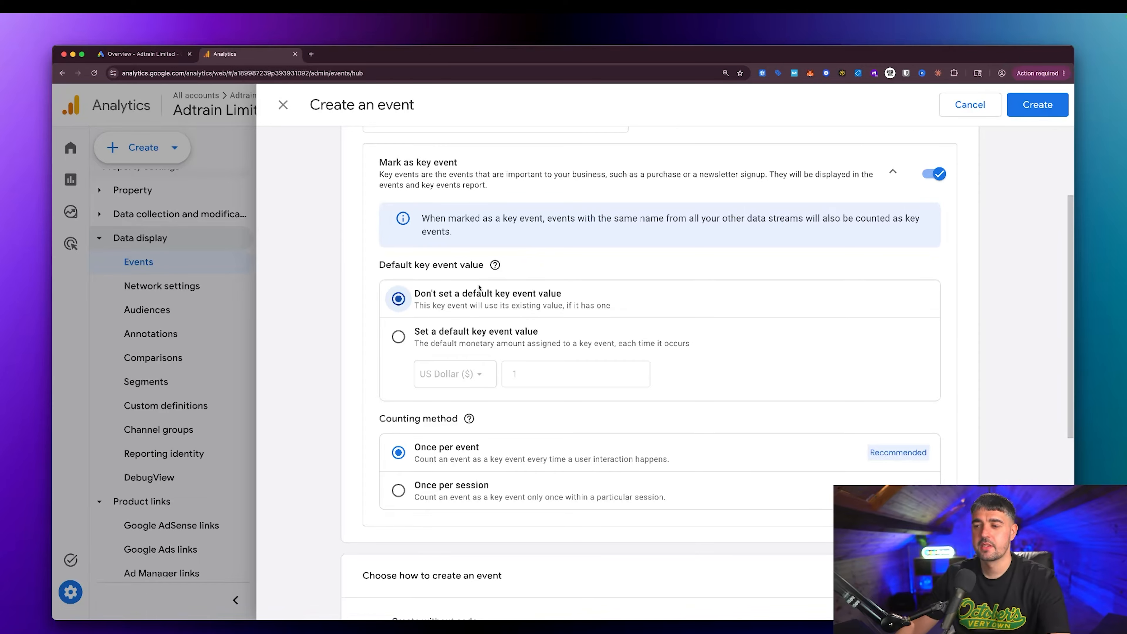
scroll(479, 288, down, 2)
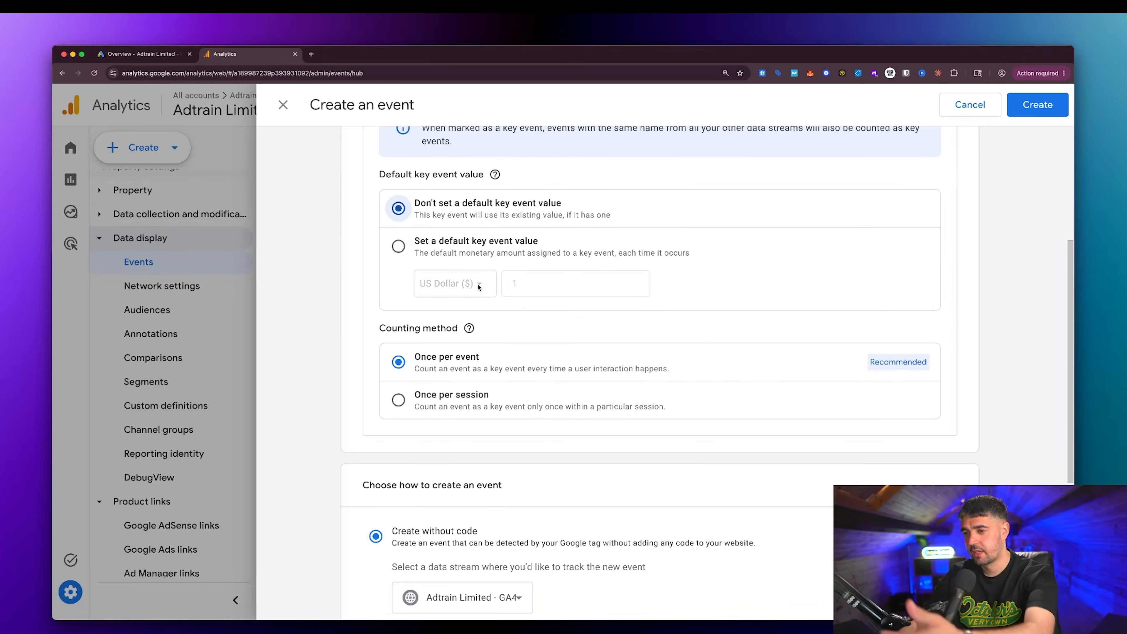
scroll(479, 288, down, 2)
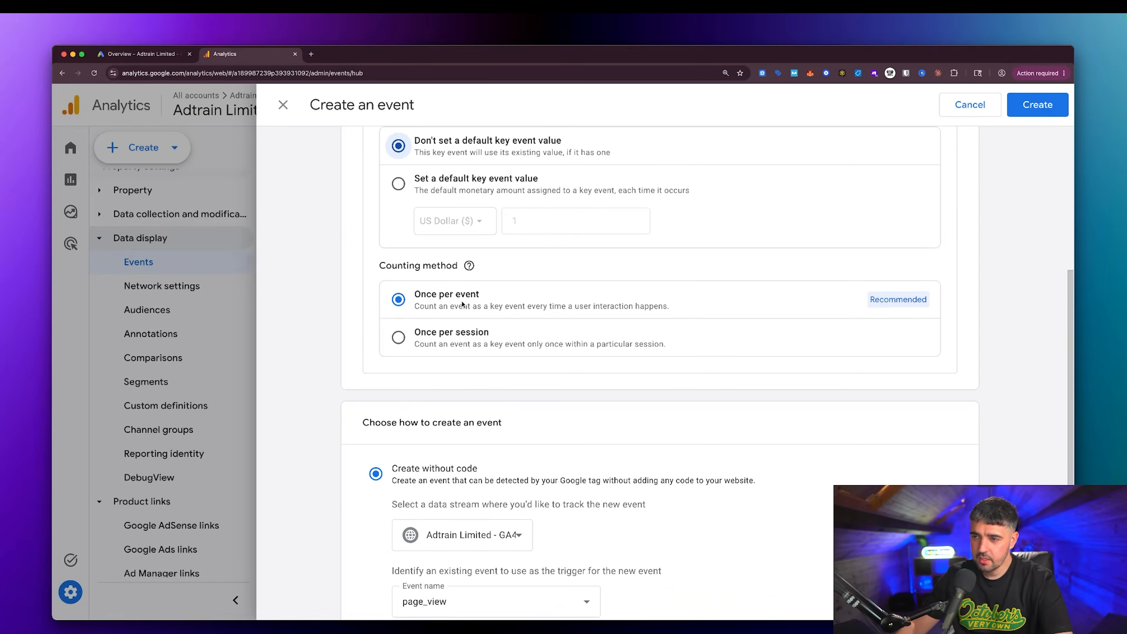
scroll(431, 254, down, 1)
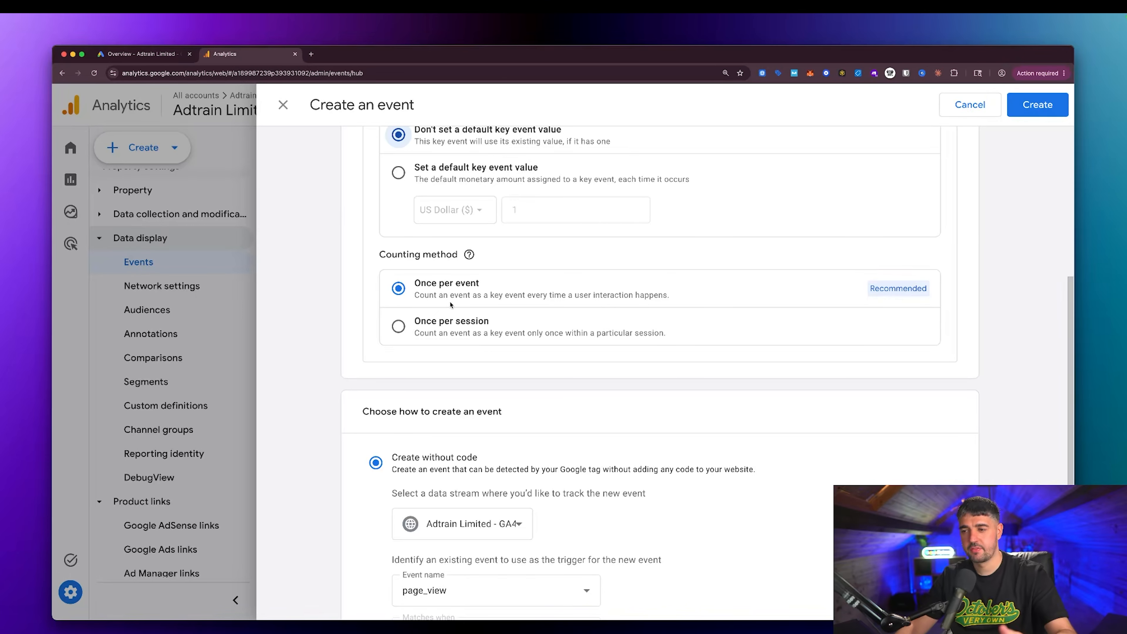
scroll(446, 293, down, 1)
scroll(446, 291, down, 3)
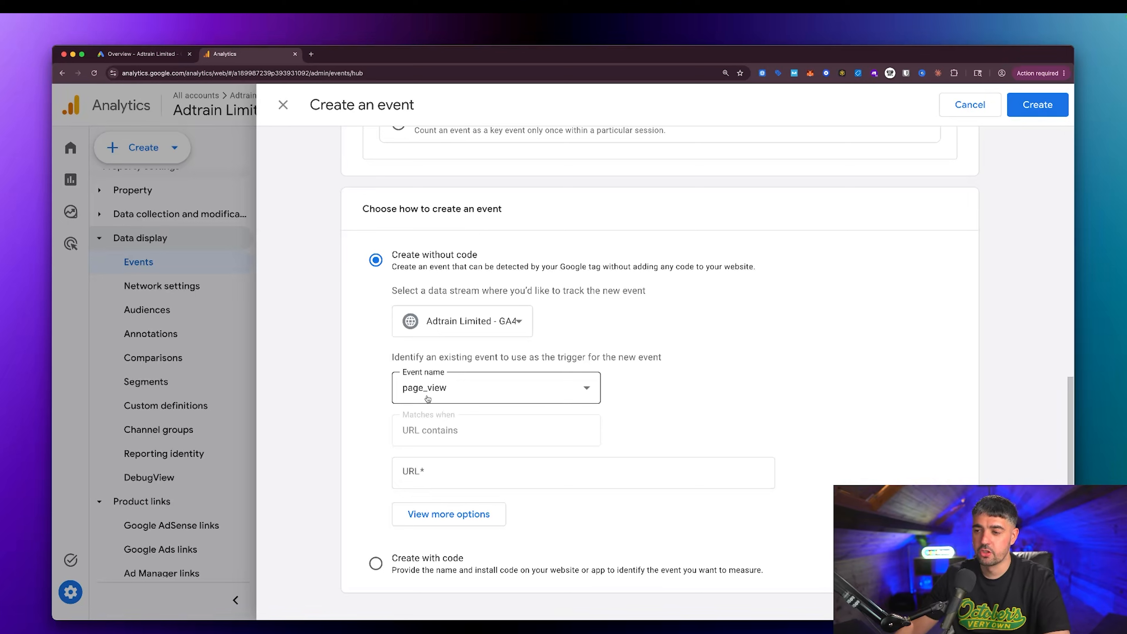
click(443, 390)
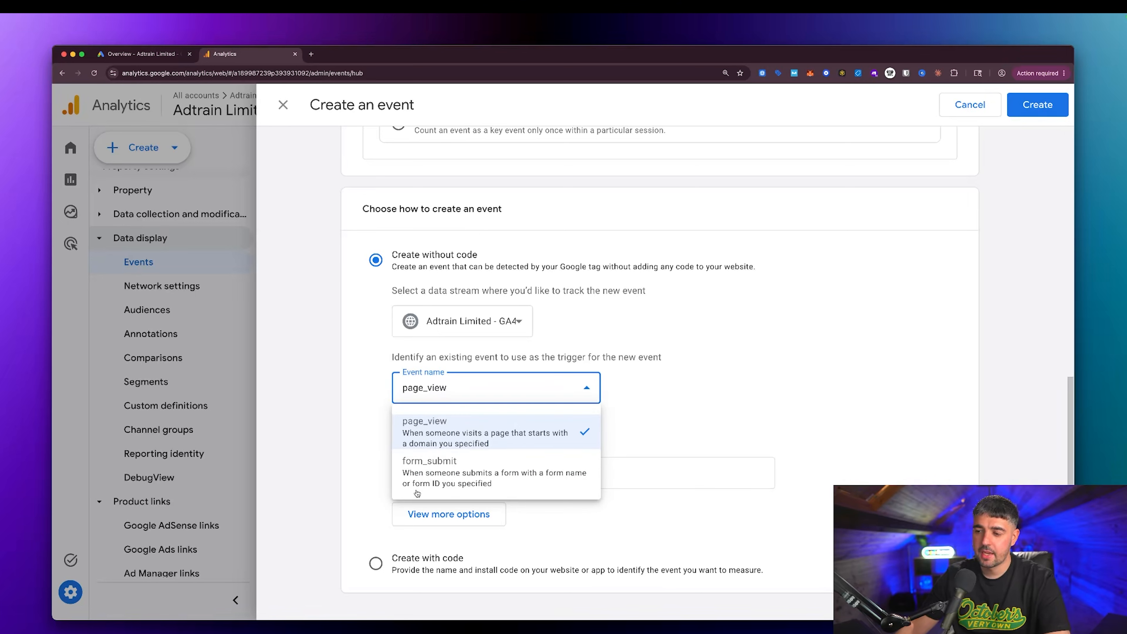
click(432, 427)
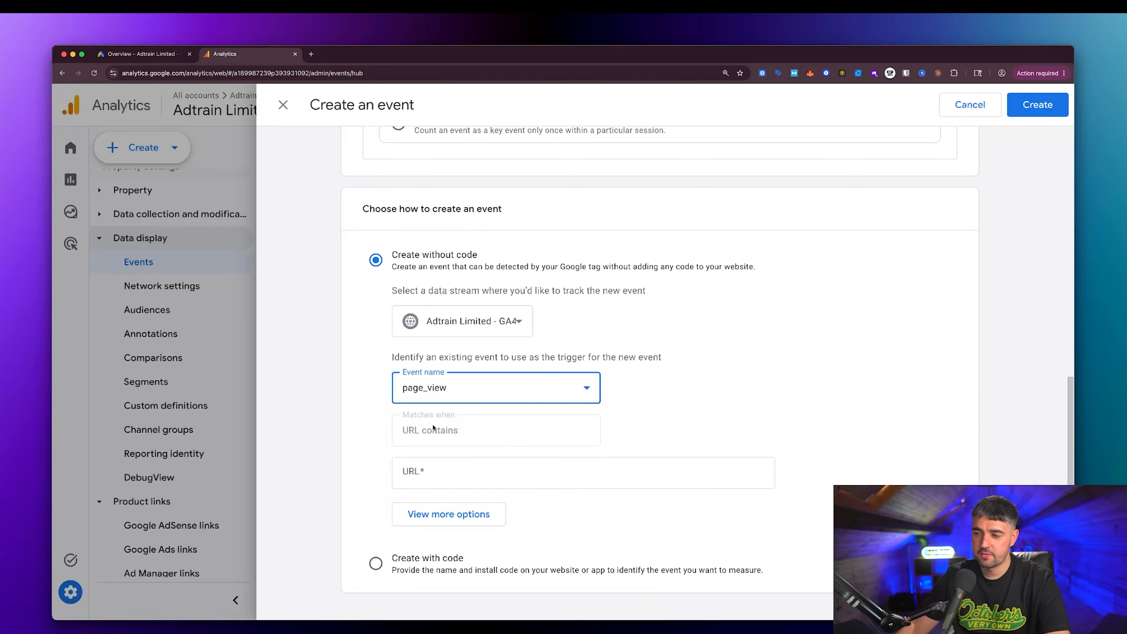
click(413, 422)
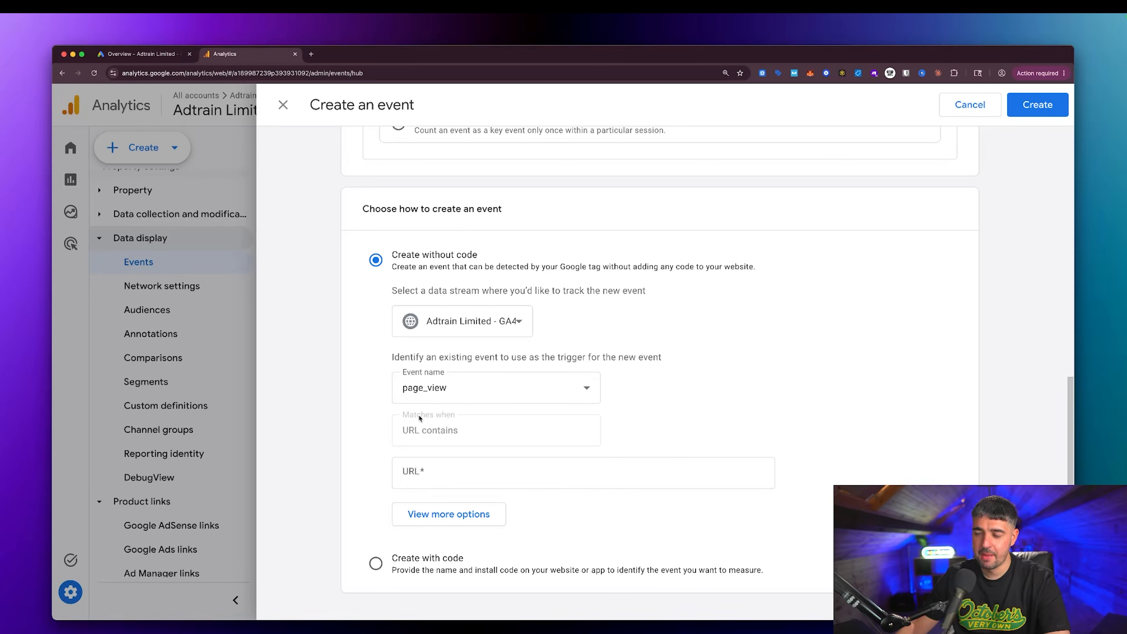
click(420, 471)
text(https://adtrain.co.uk/thankyou)
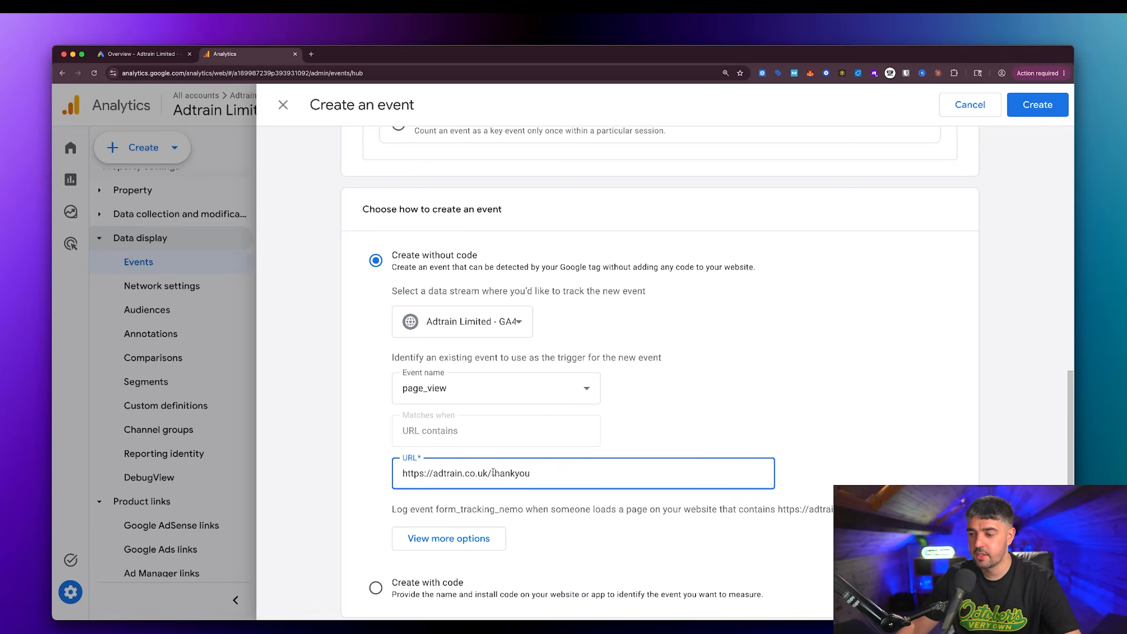
Remove the domain from the trigger URL so that it matches only thankyou.
drag(493, 472, 396, 474)
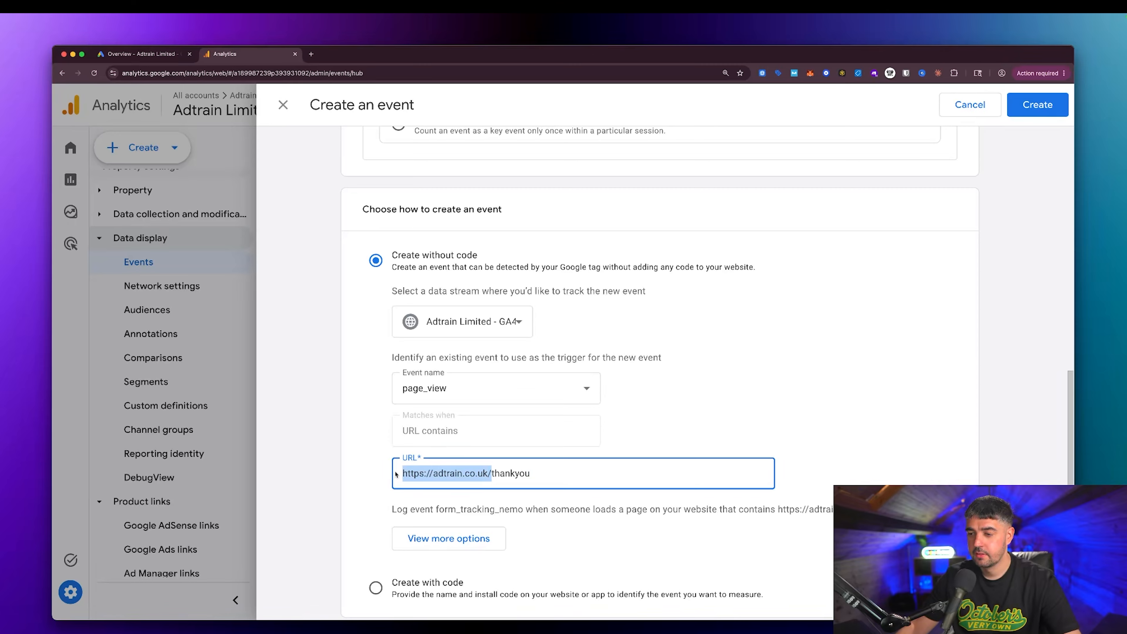
click(565, 479)
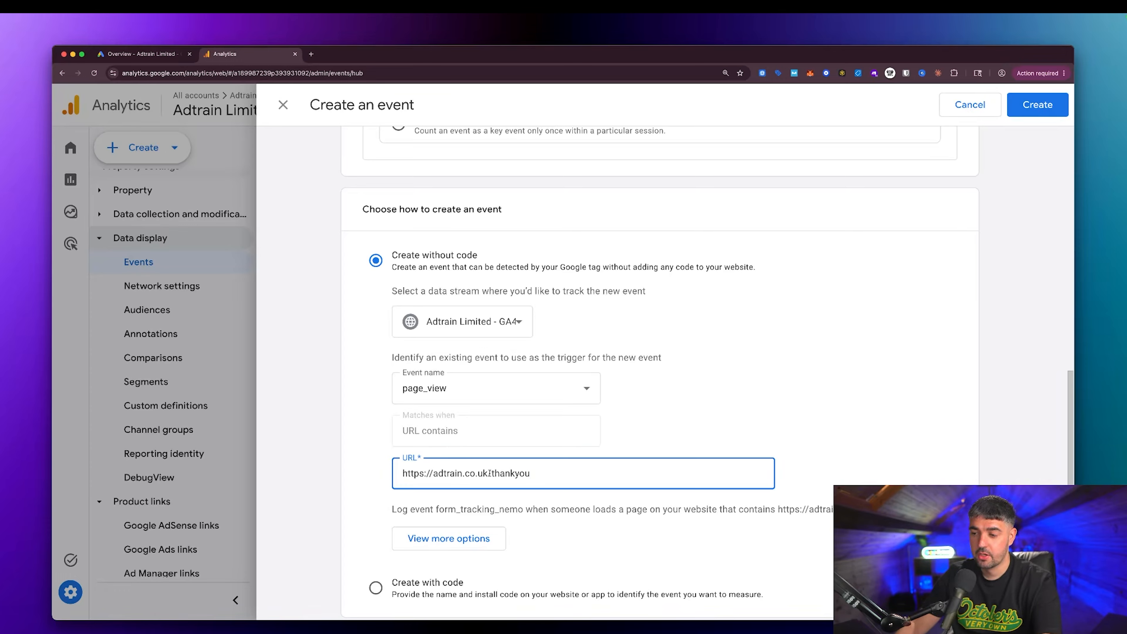
drag(490, 473, 388, 473)
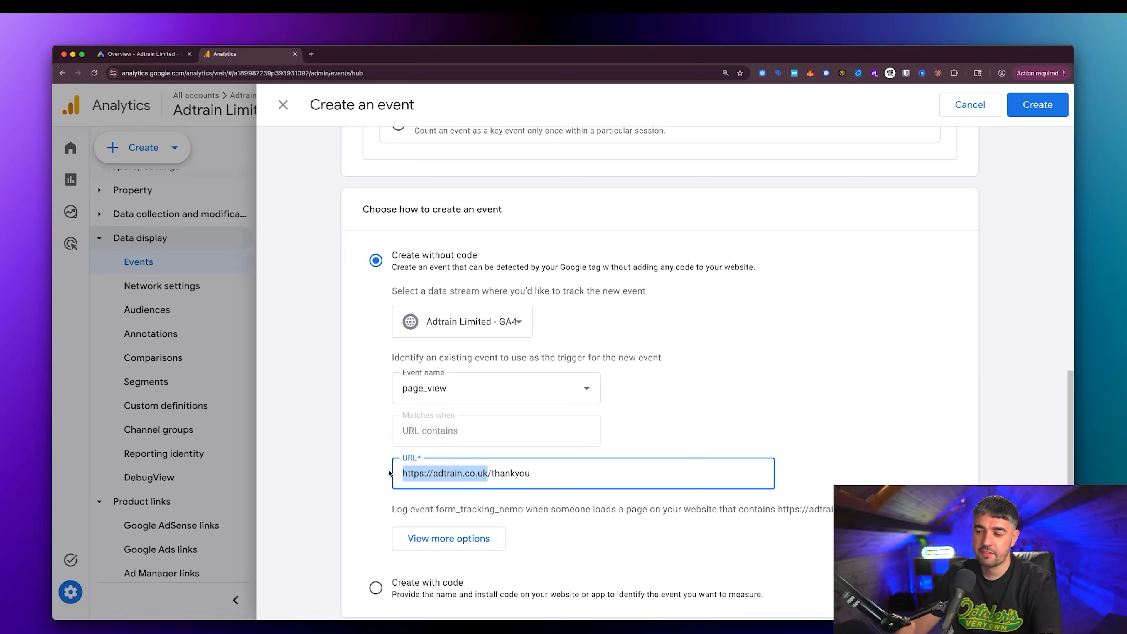
key(BackSpace)
key(Delete)
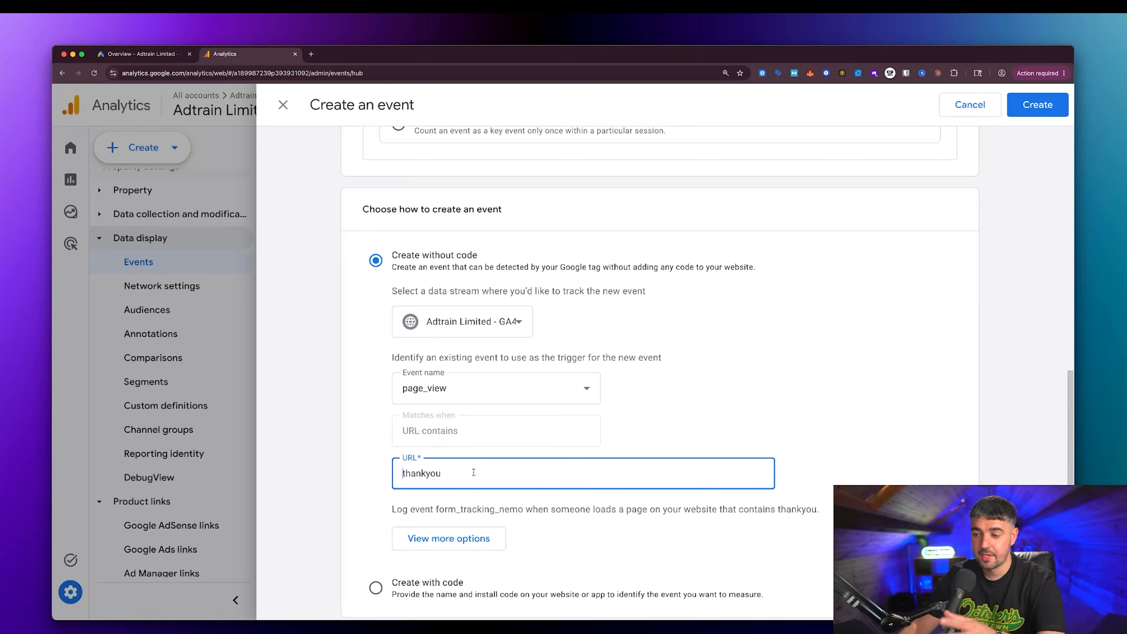
View the event's additional options with its matching conditions and parameter configuration, and close them without changes.
scroll(477, 470, down, 1)
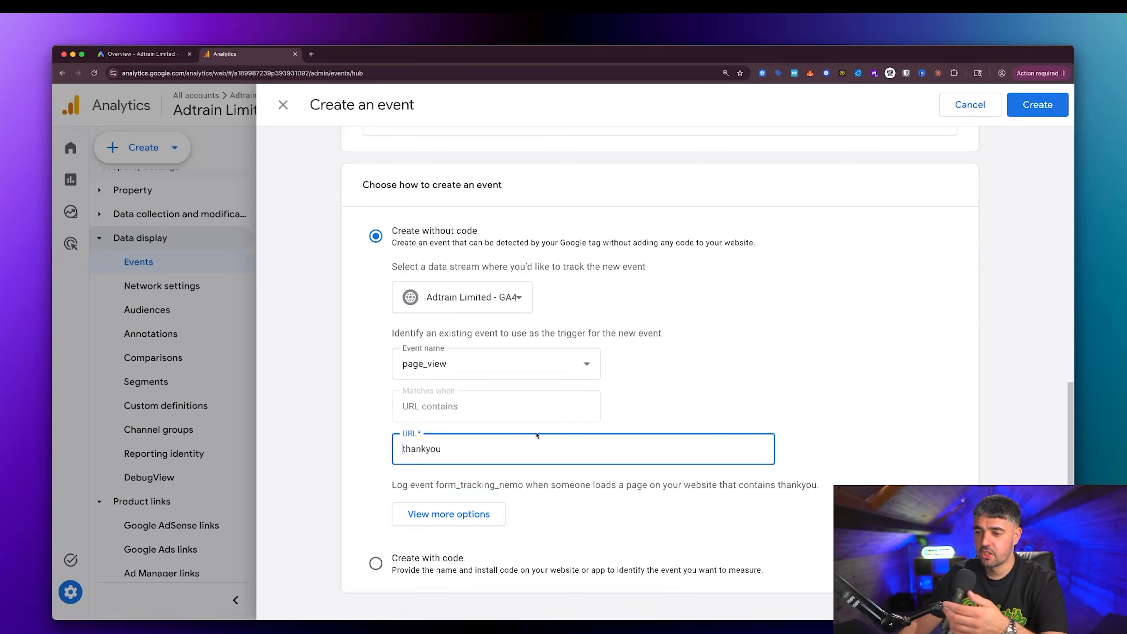
click(457, 514)
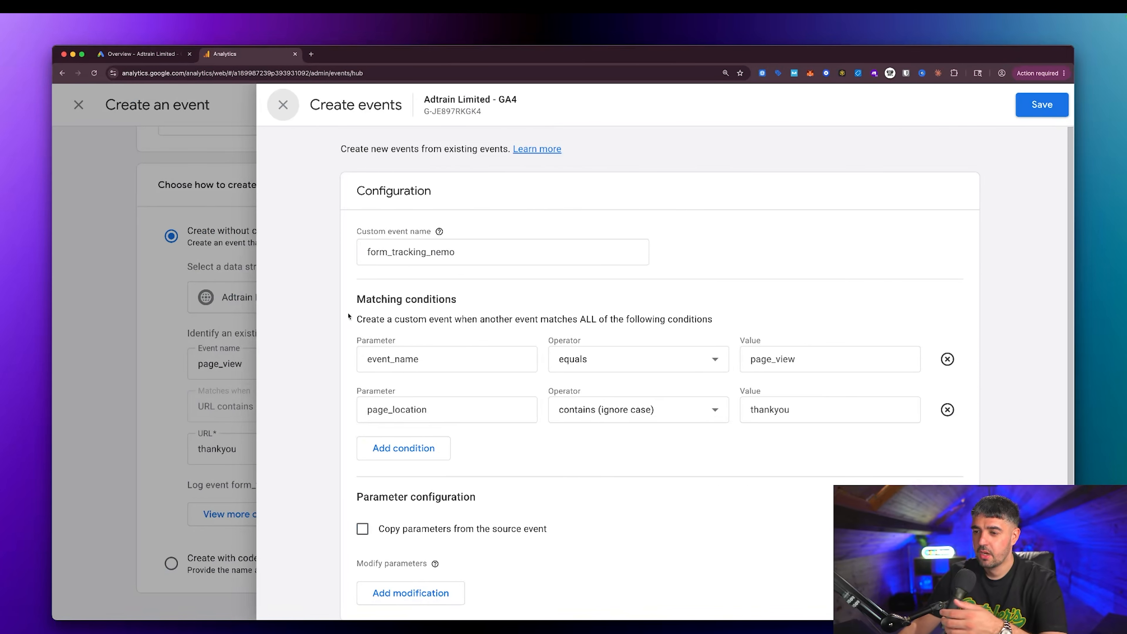
click(293, 112)
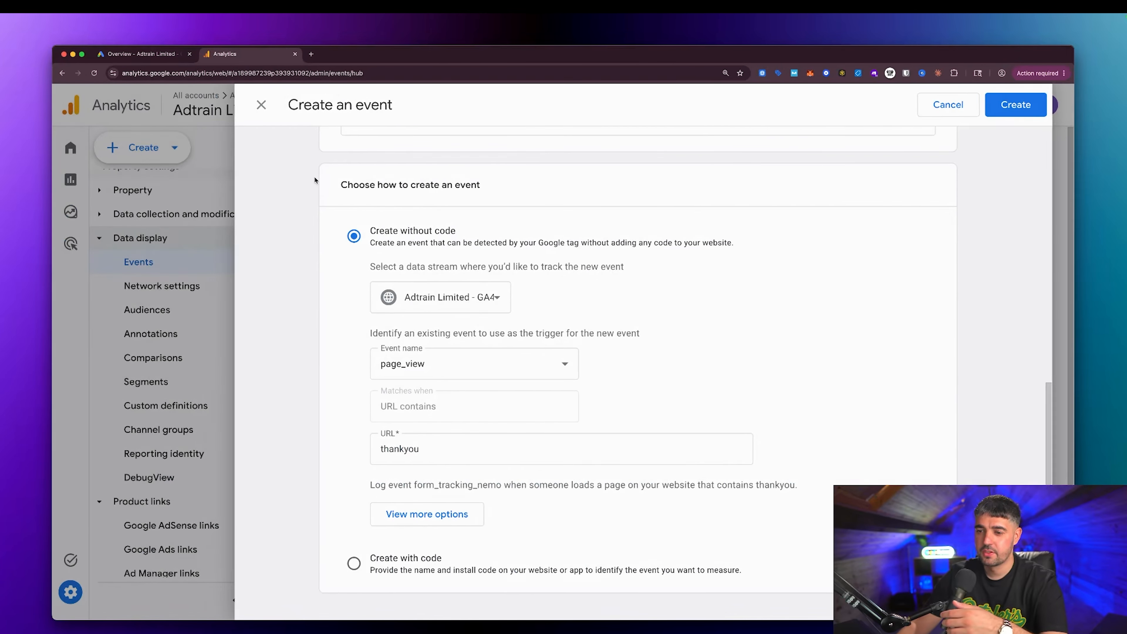
Create the form_tracking_nemo event and locate it in the list of key events.
click(1036, 106)
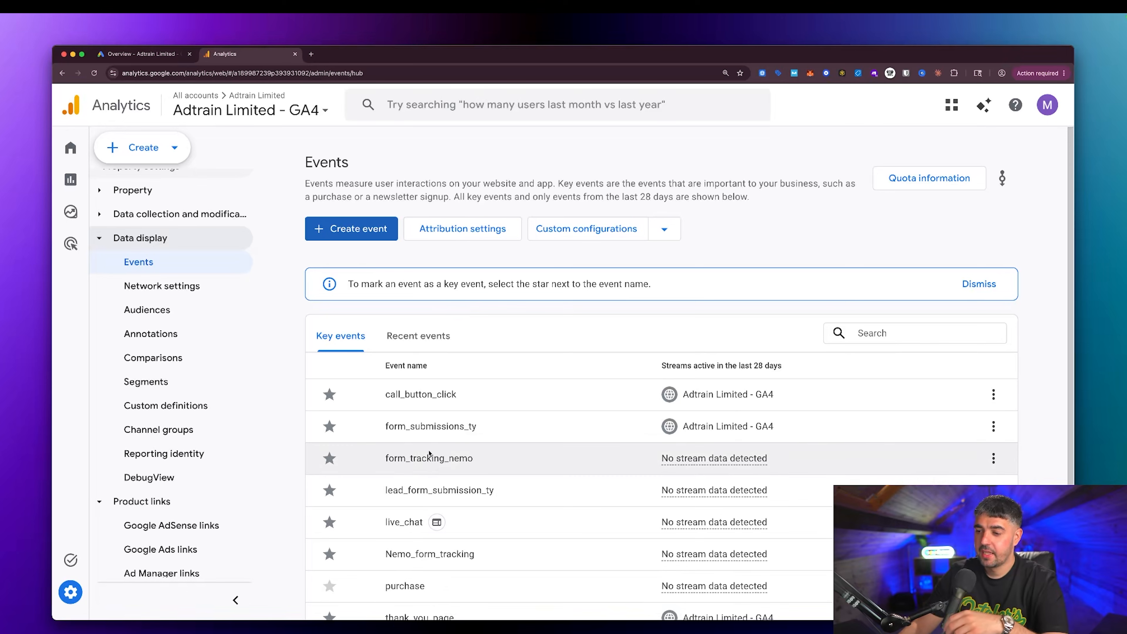
key(ctrl+shift+a)
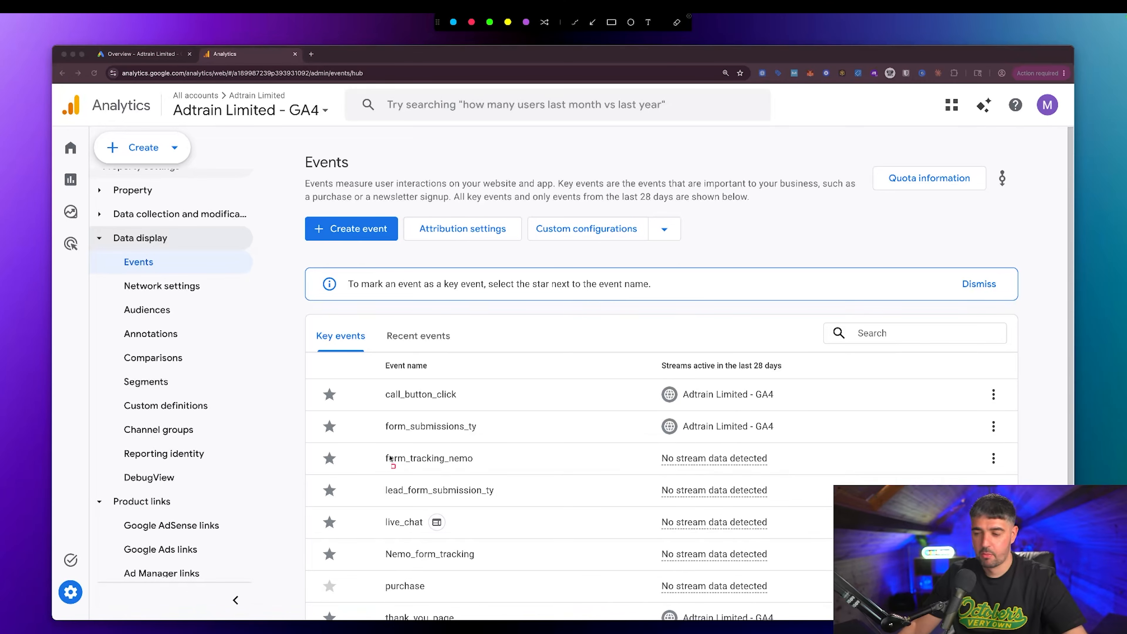
mouse_move(304, 443)
mouse_down()
mouse_move(628, 471)
mouse_move(615, 476)
mouse_move(1018, 477)
mouse_up()
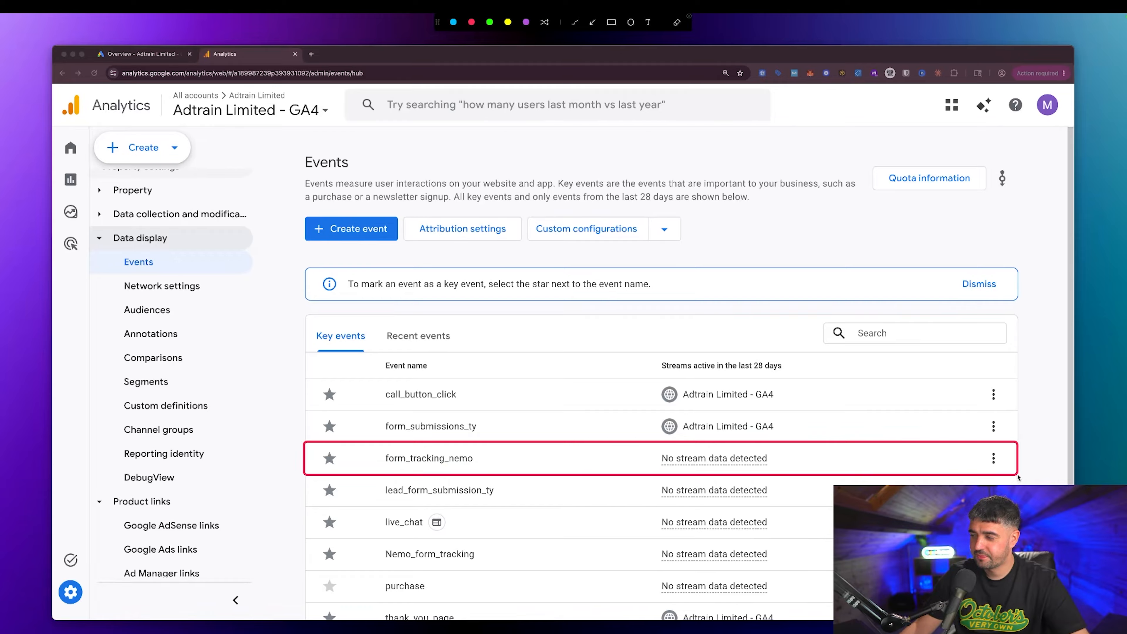
key(Escape)
click(136, 55)
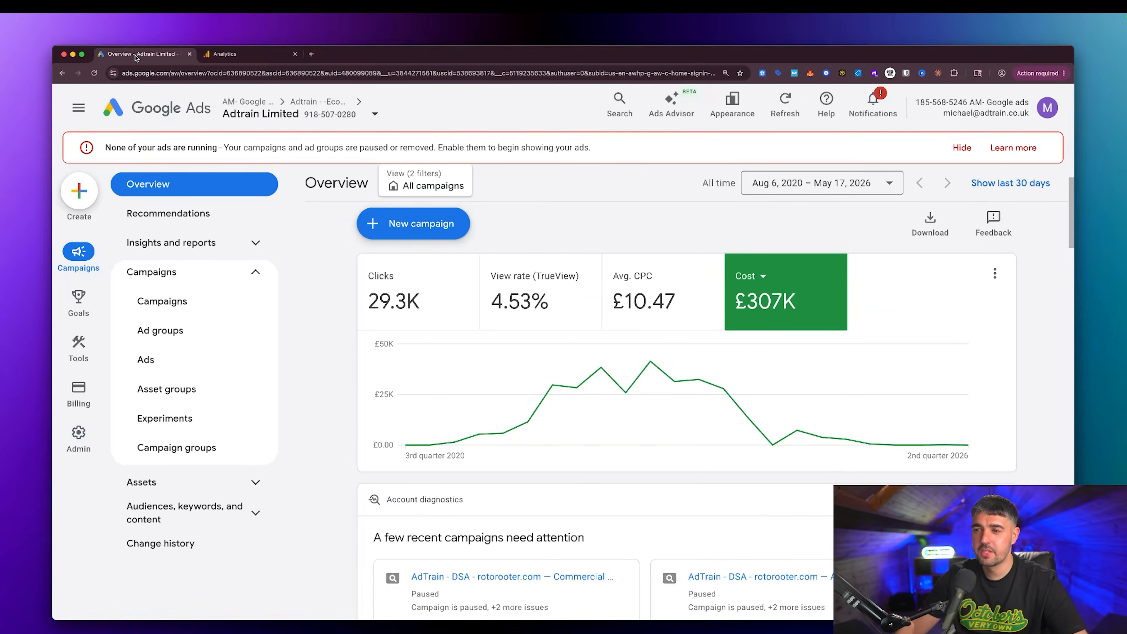
click(222, 55)
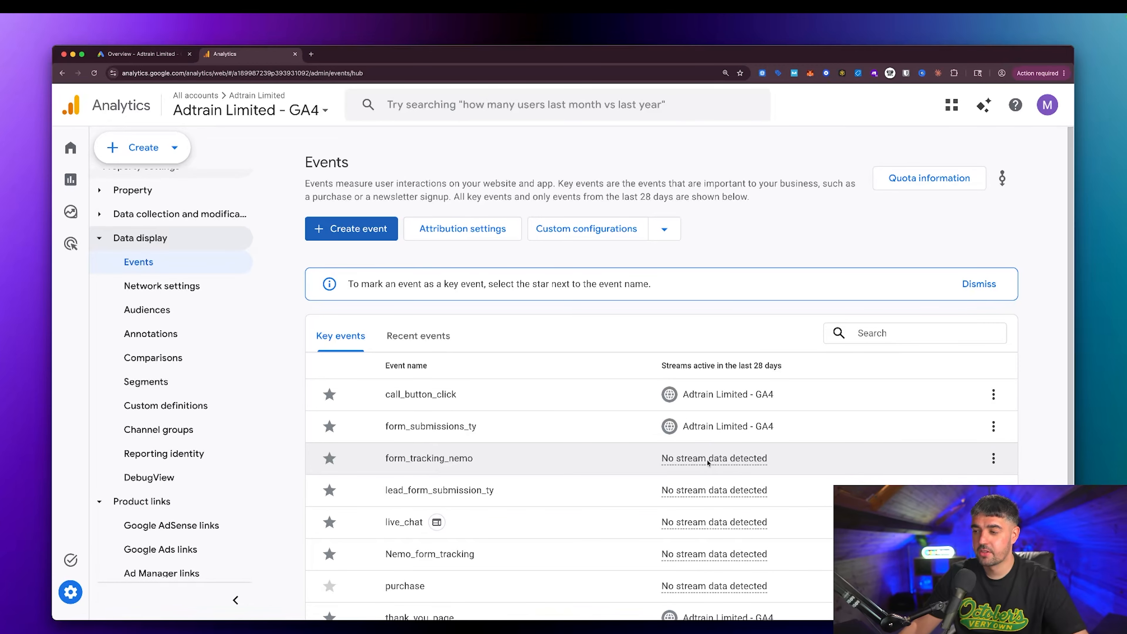
scroll(257, 208, down, 1)
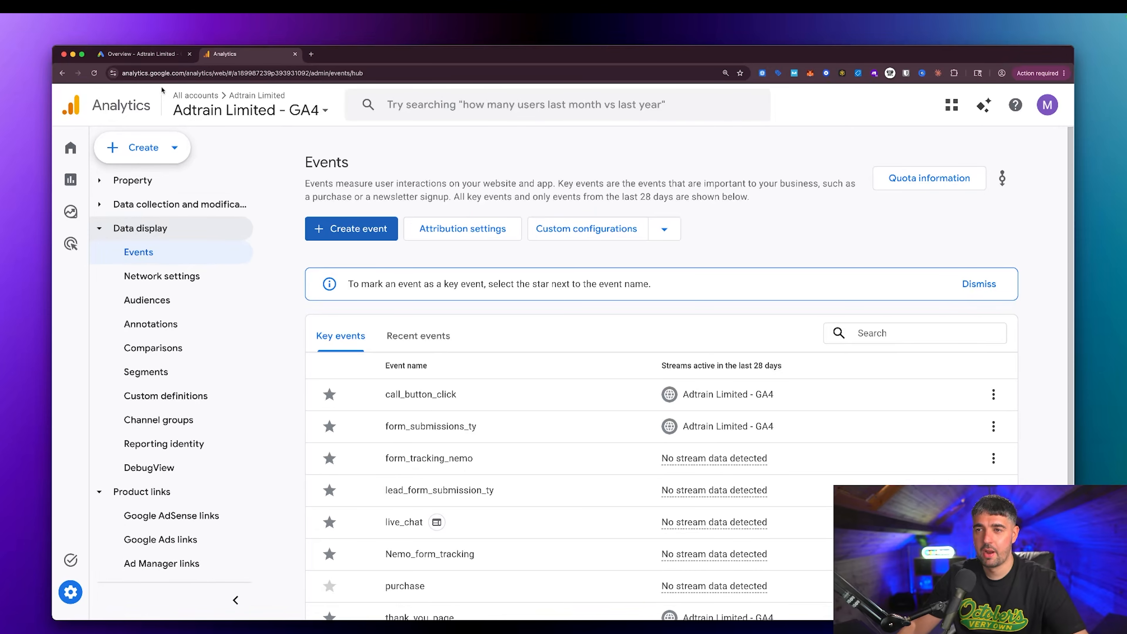
Switch to Google Ads, open the conversions summary under Goals and start a new conversion action at its data source selection.
click(138, 56)
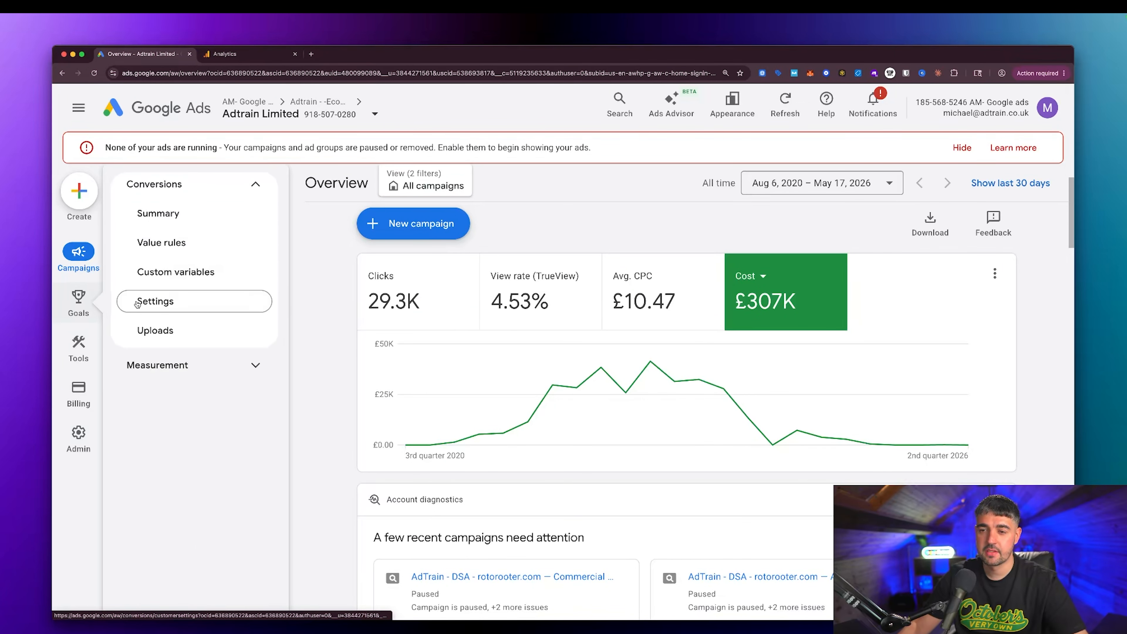
mouse_move(80, 300)
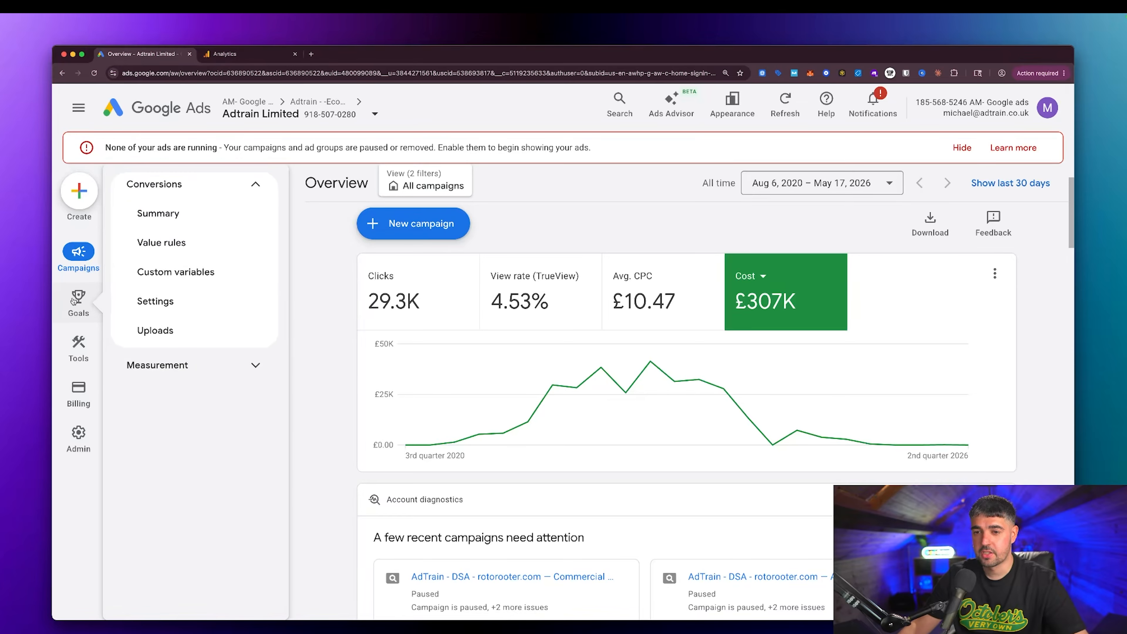
click(194, 220)
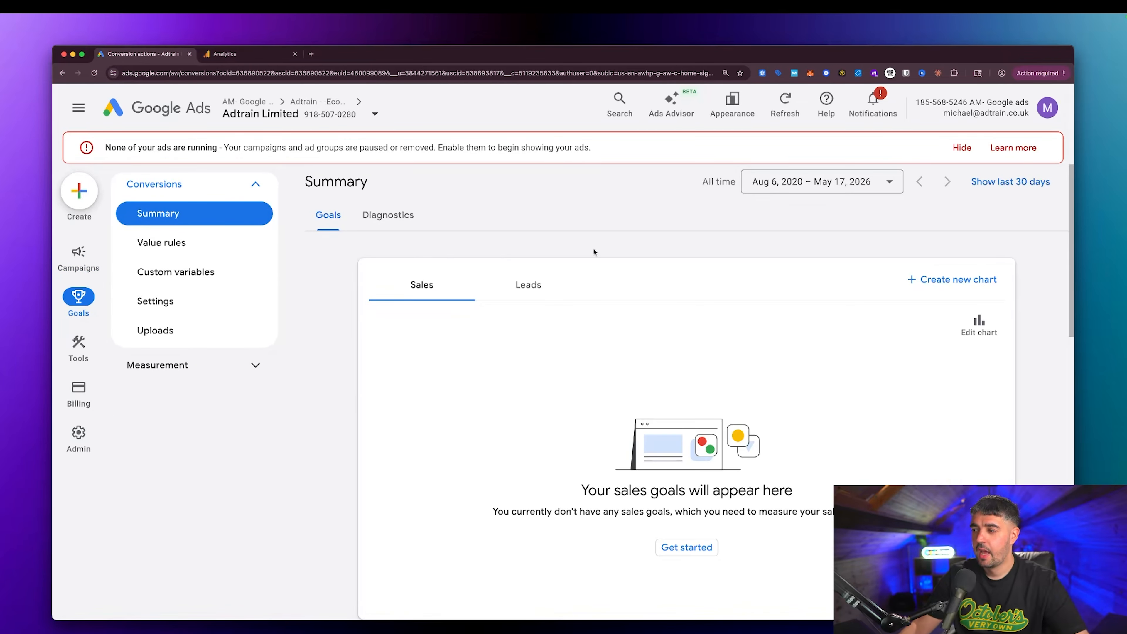
scroll(594, 252, down, 7)
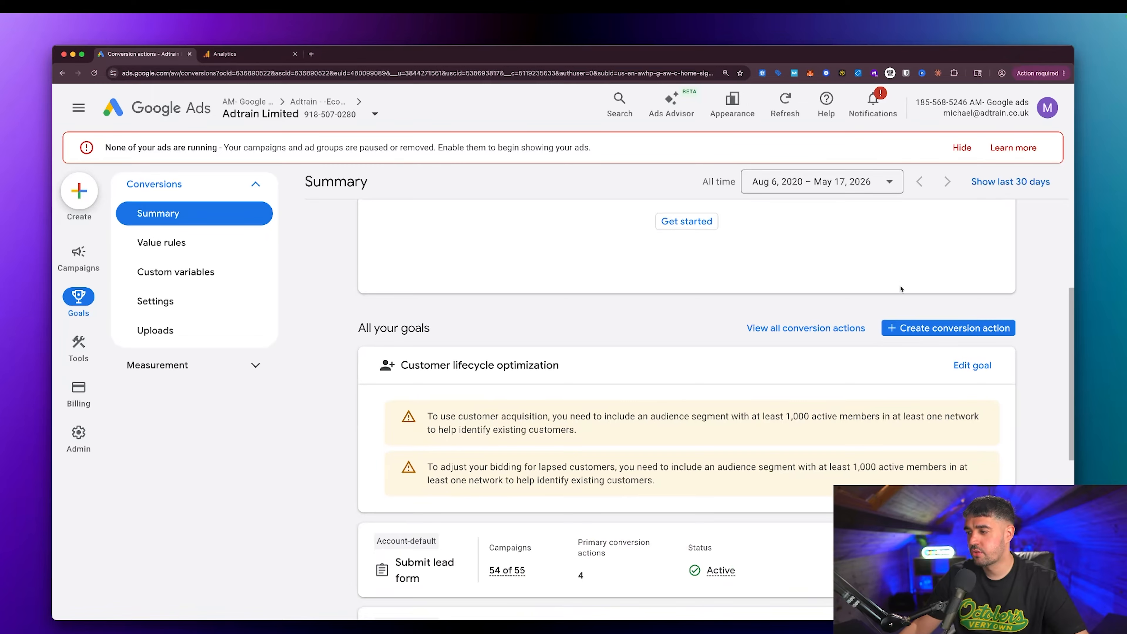
click(943, 328)
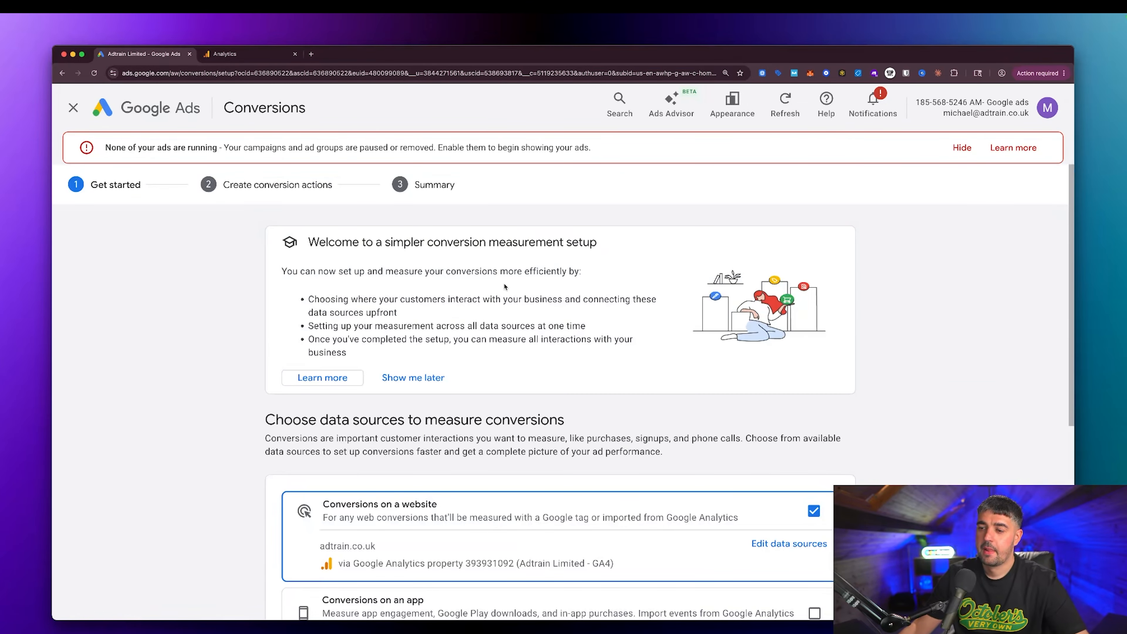
scroll(504, 287, down, 5)
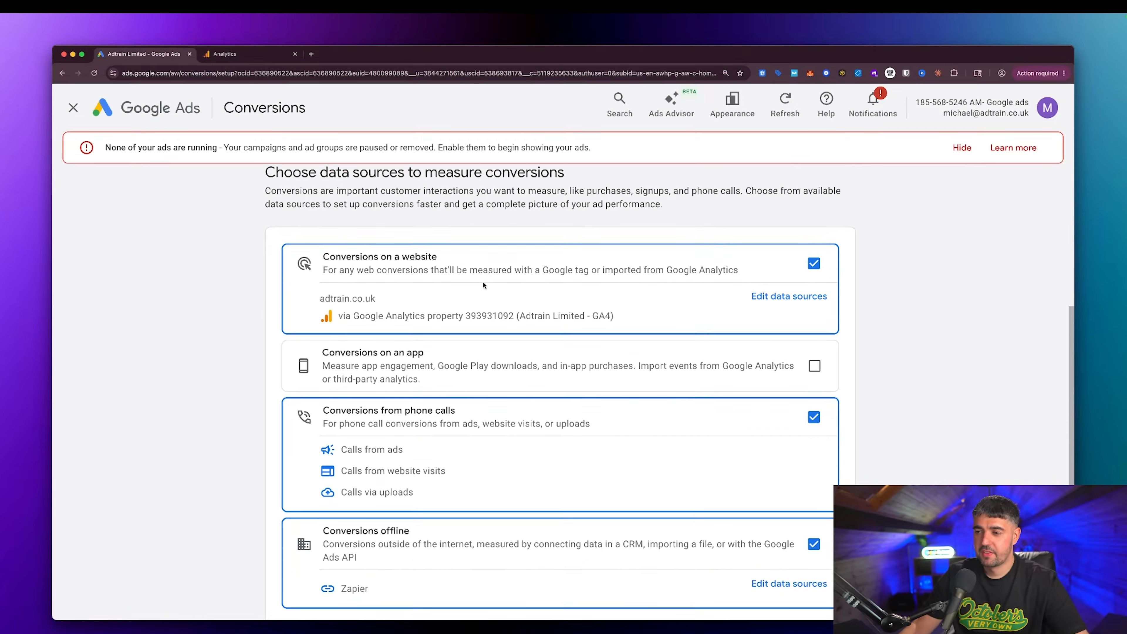
scroll(483, 285, up, 3)
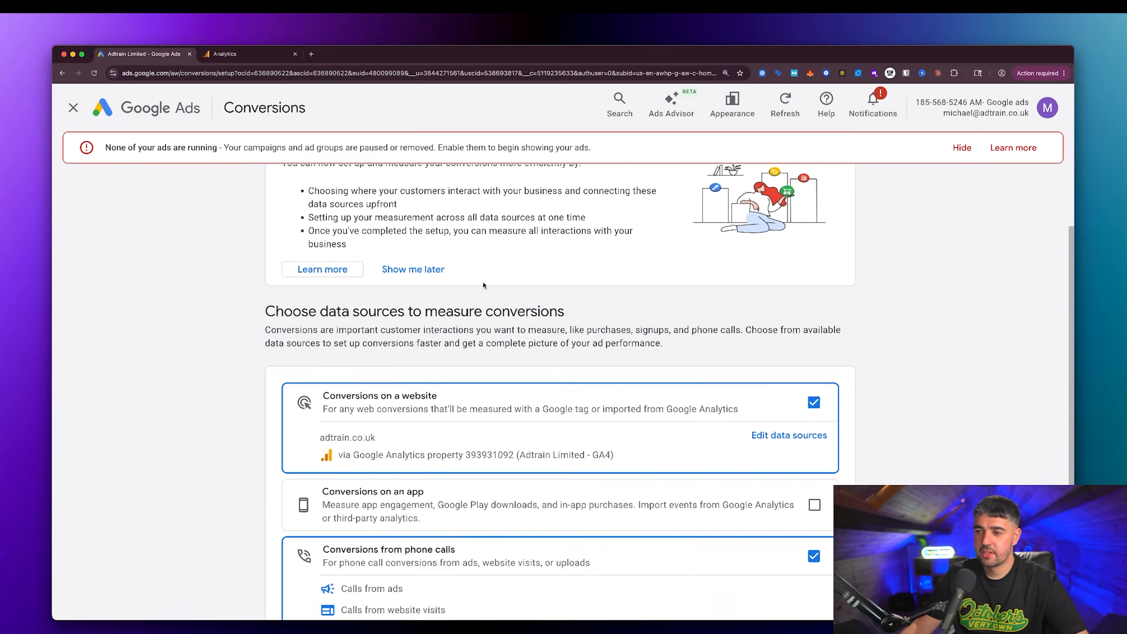
scroll(485, 286, down, 5)
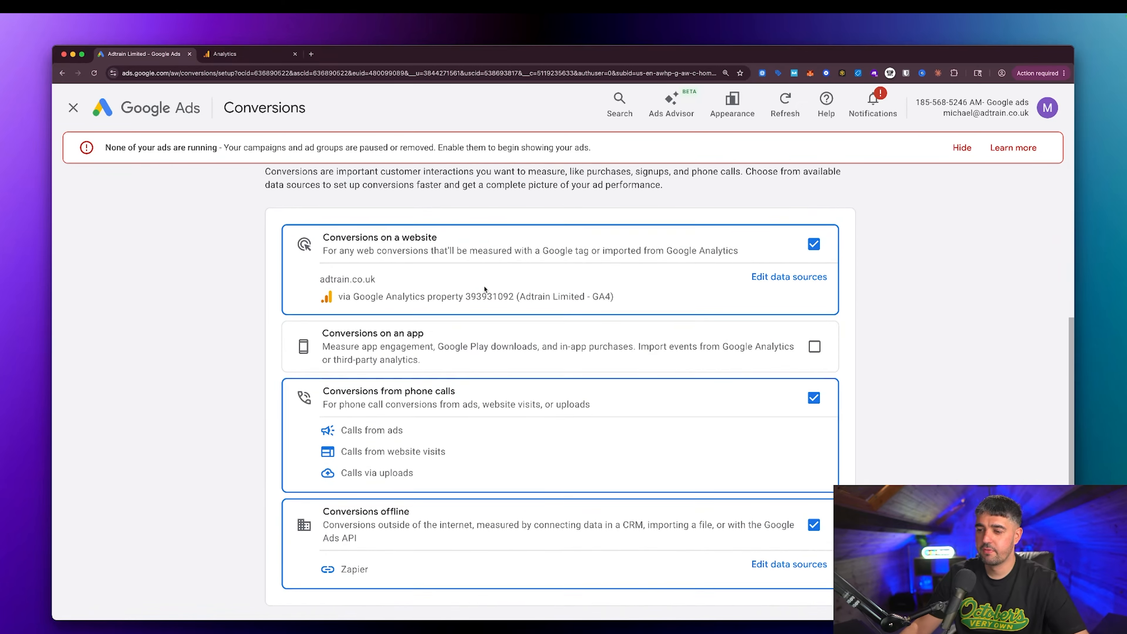
Keep only Conversions on a website as a data source, clearing the app, phone call and offline conversions.
scroll(485, 289, down, 1)
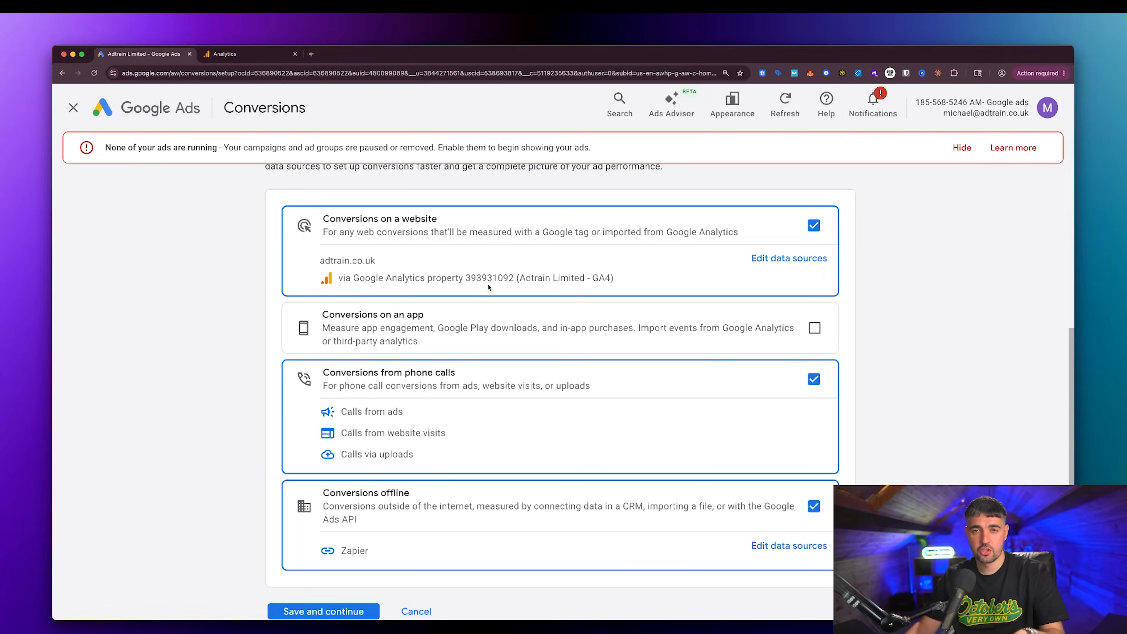
click(814, 380)
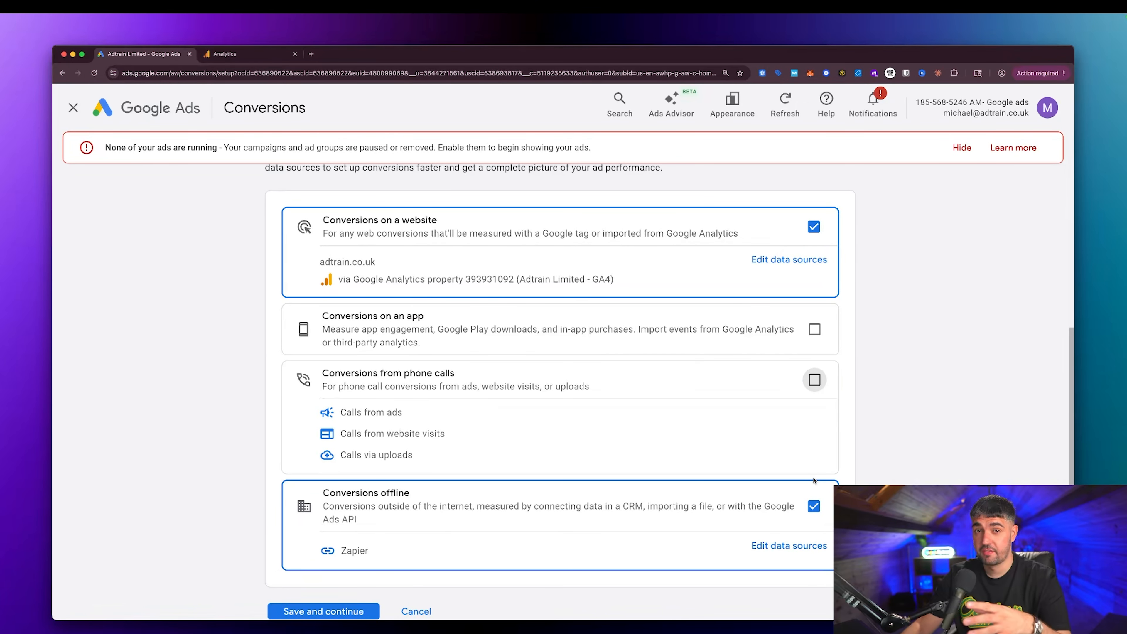
click(814, 506)
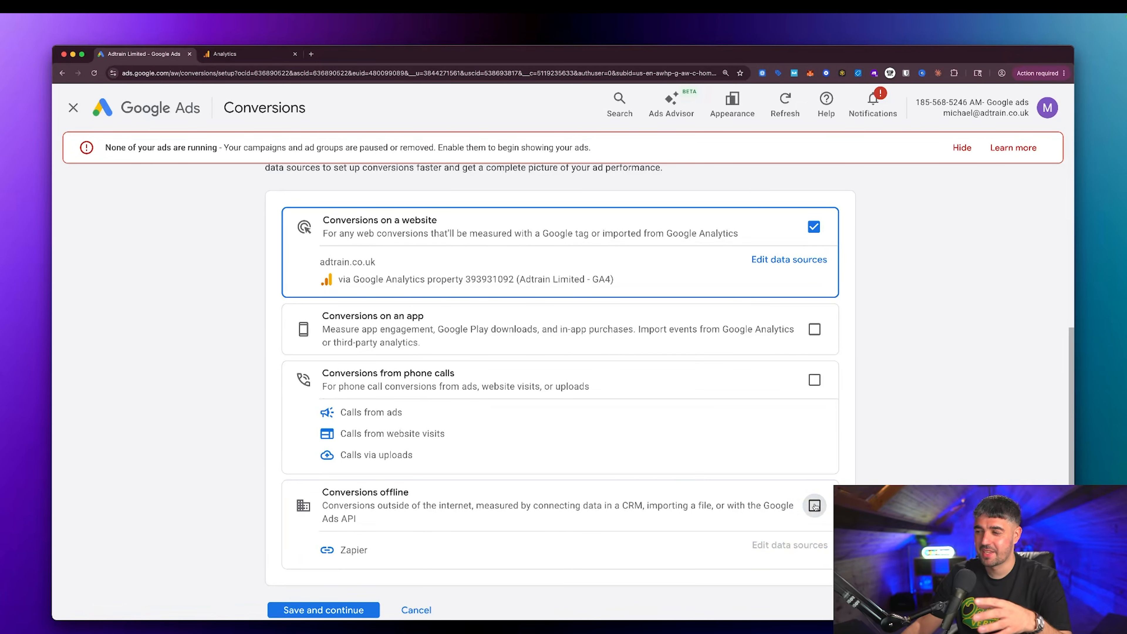
click(814, 506)
click(813, 380)
click(814, 329)
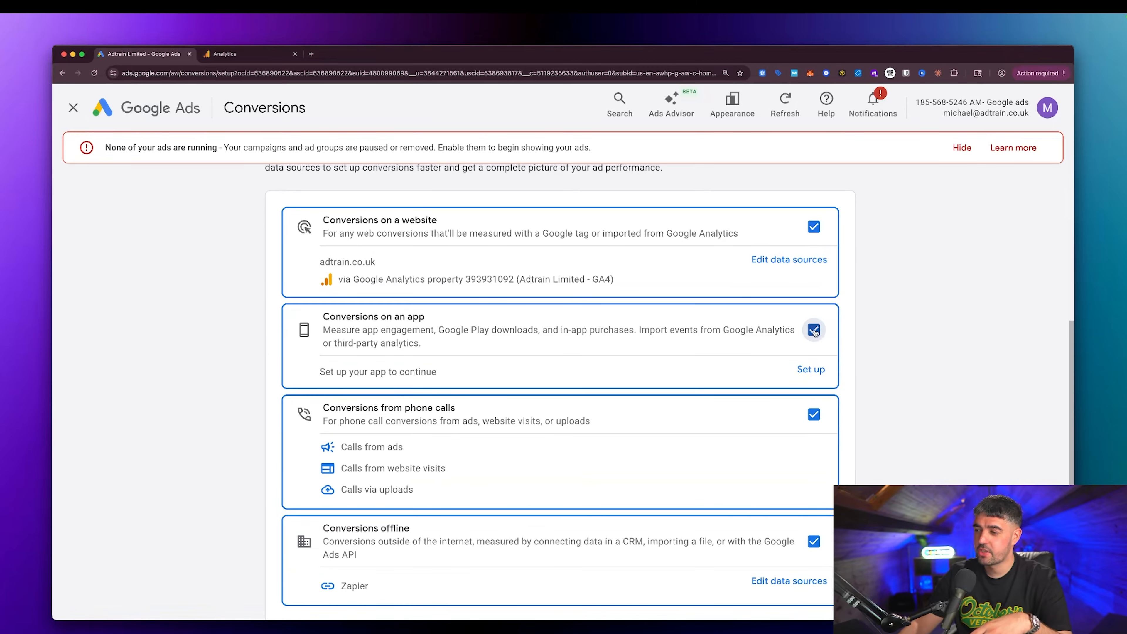
click(815, 329)
click(813, 380)
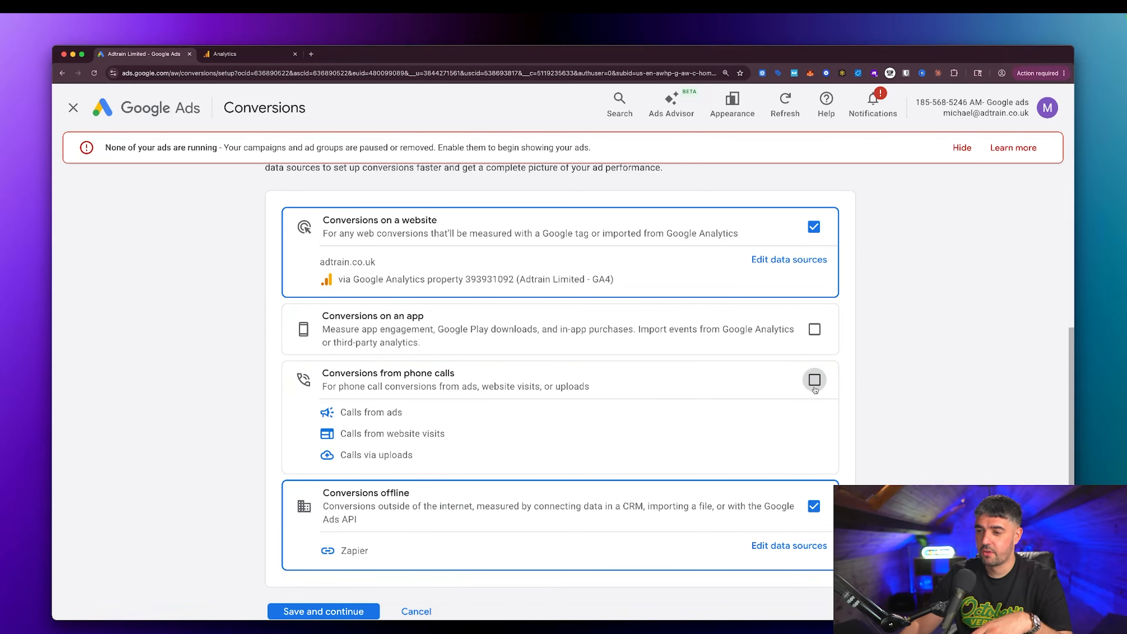
click(815, 506)
scroll(813, 507, up, 1)
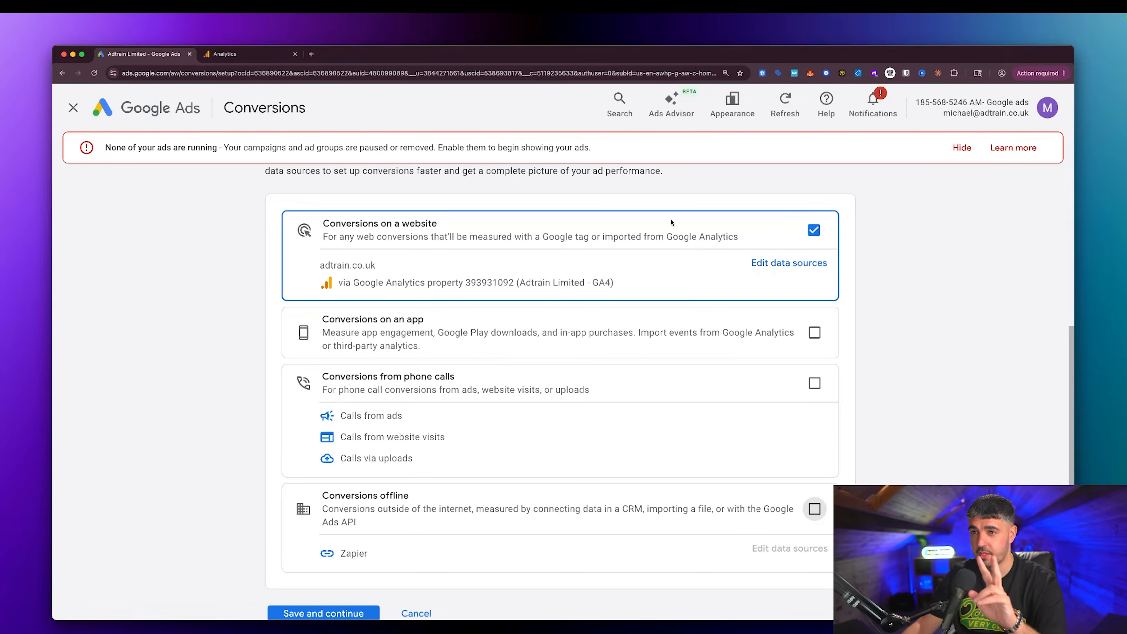
Switch to Google Analytics, check the property's linked Google Ads accounts under Product links, and return to Google Ads.
click(240, 54)
scroll(207, 417, down, 3)
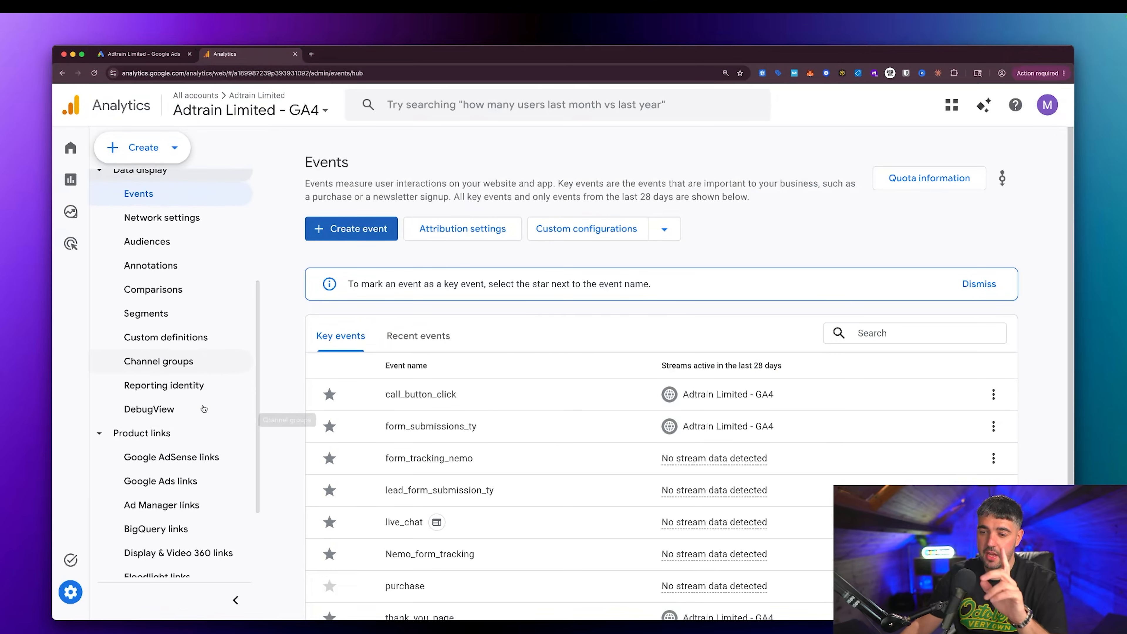
click(182, 476)
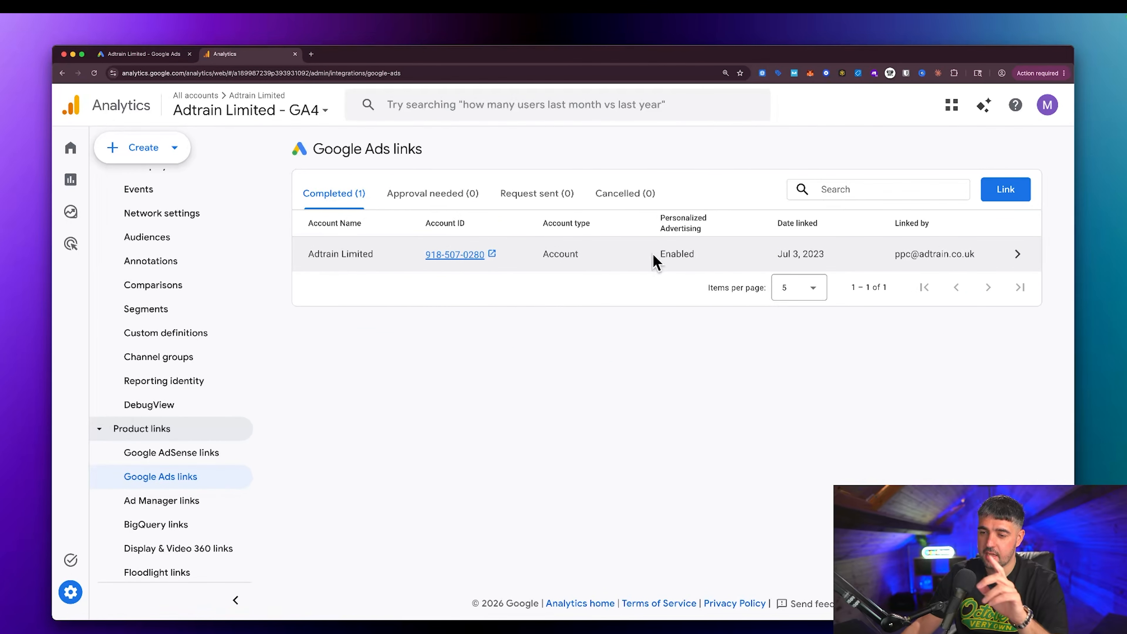
click(139, 54)
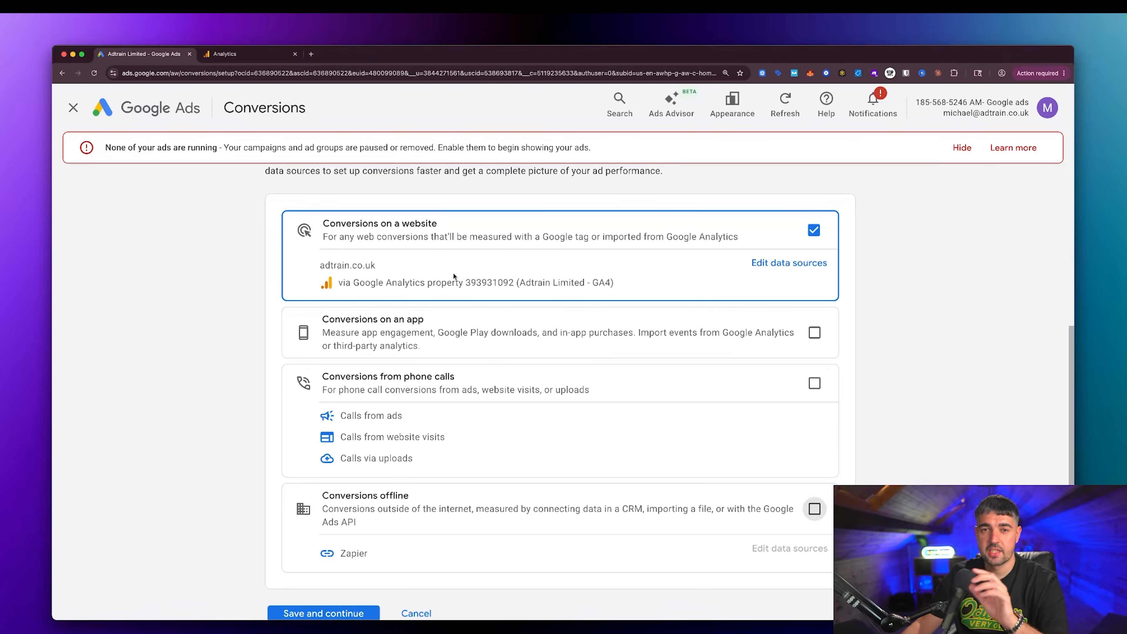
View the website's data source setup, close it without changes, and save the data source selection to continue.
click(783, 263)
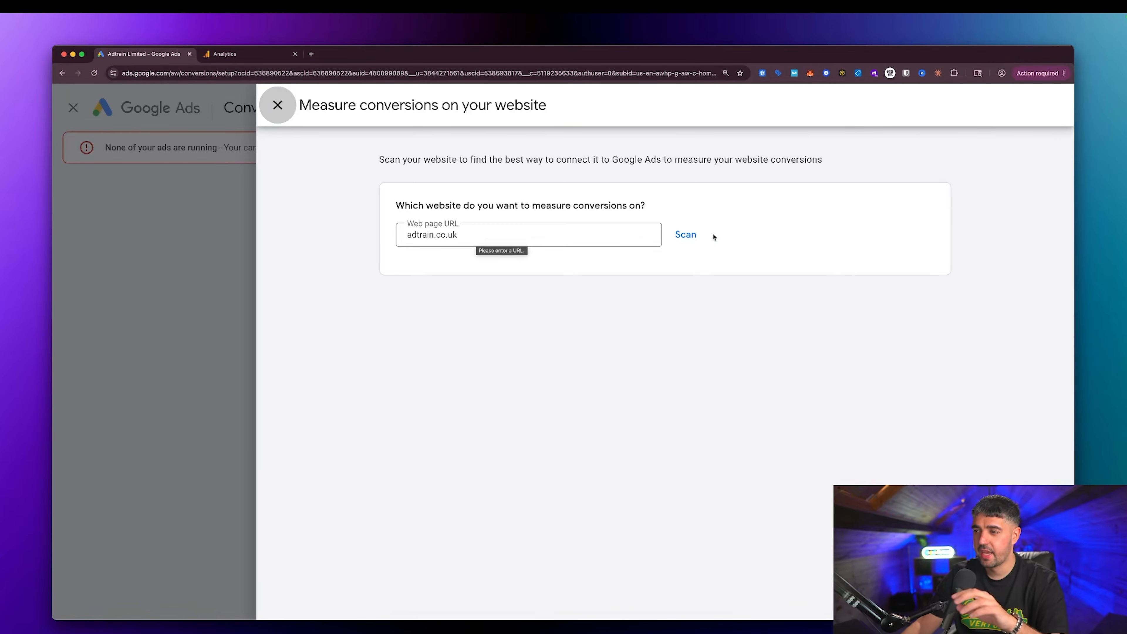
click(278, 106)
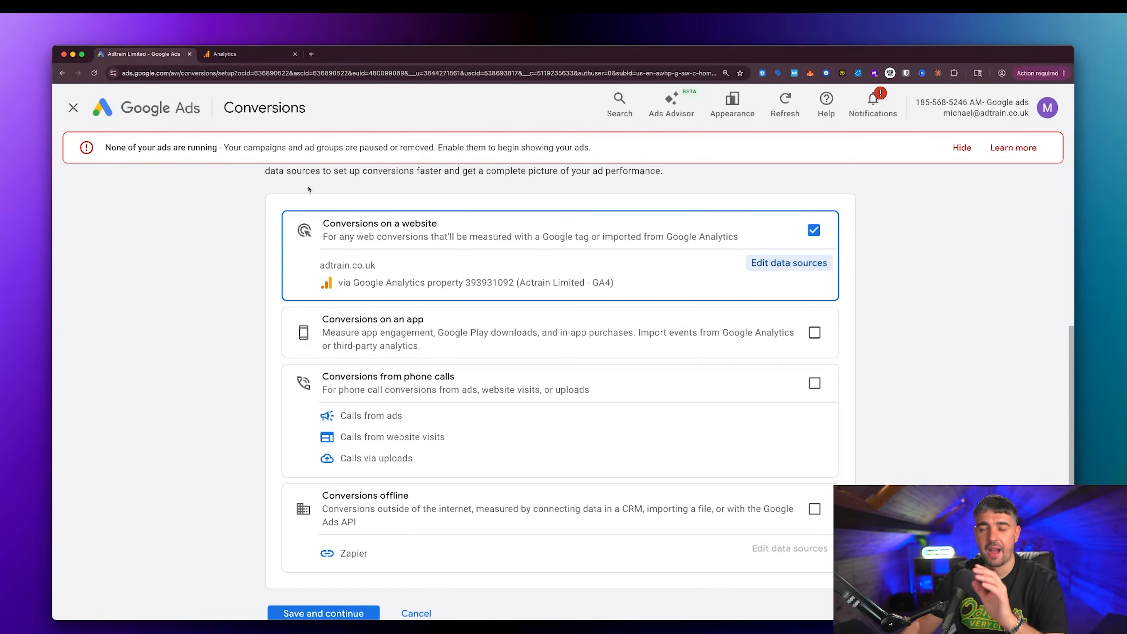
scroll(421, 235, down, 1)
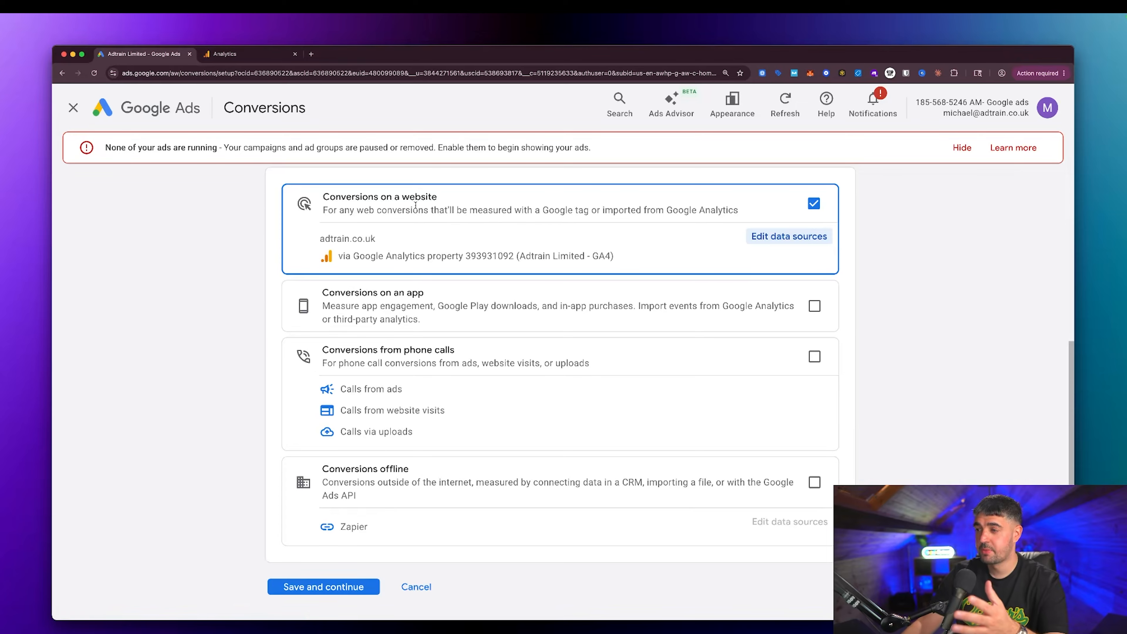
click(338, 586)
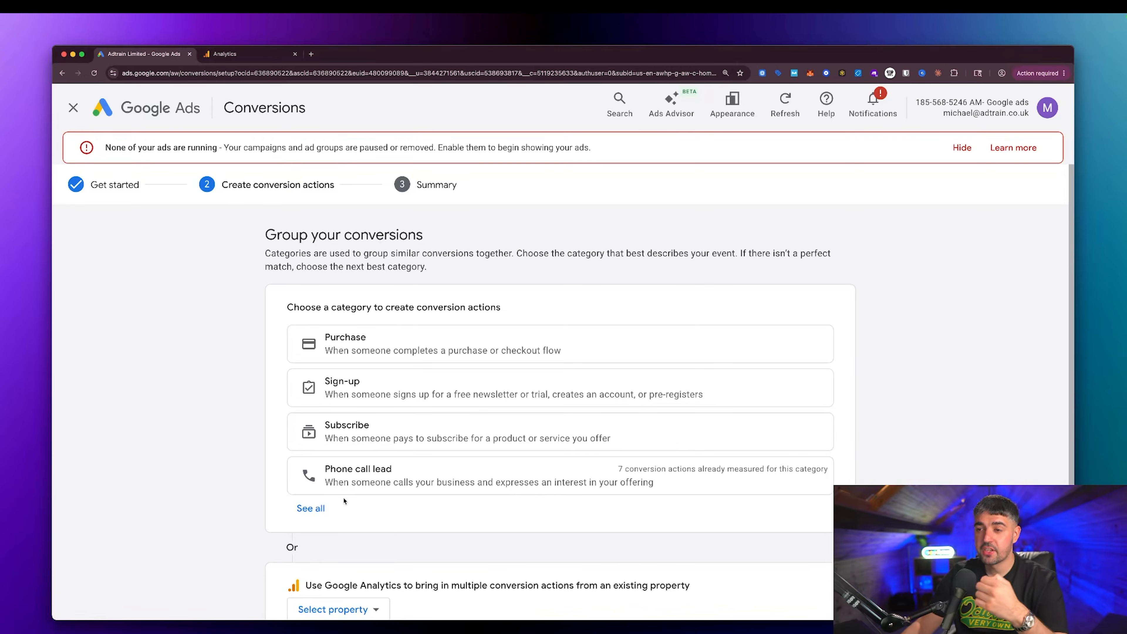
Choose the Submit lead form category from the full list and create a conversion from the Adtrain Limited - GA4 data source.
scroll(345, 466, down, 3)
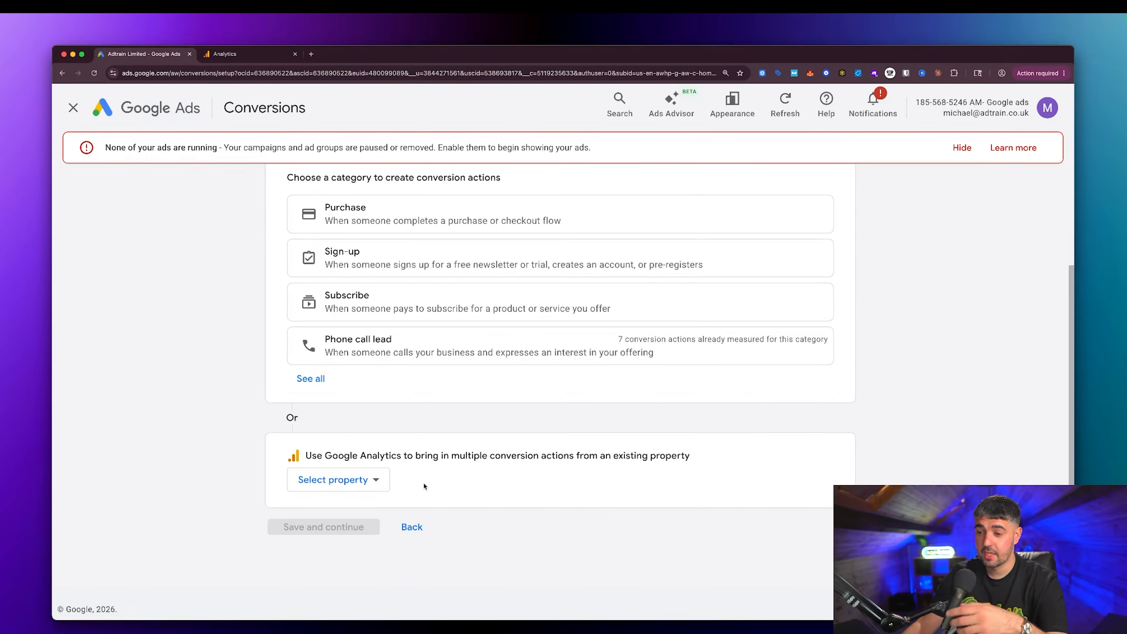
scroll(386, 375, up, 2)
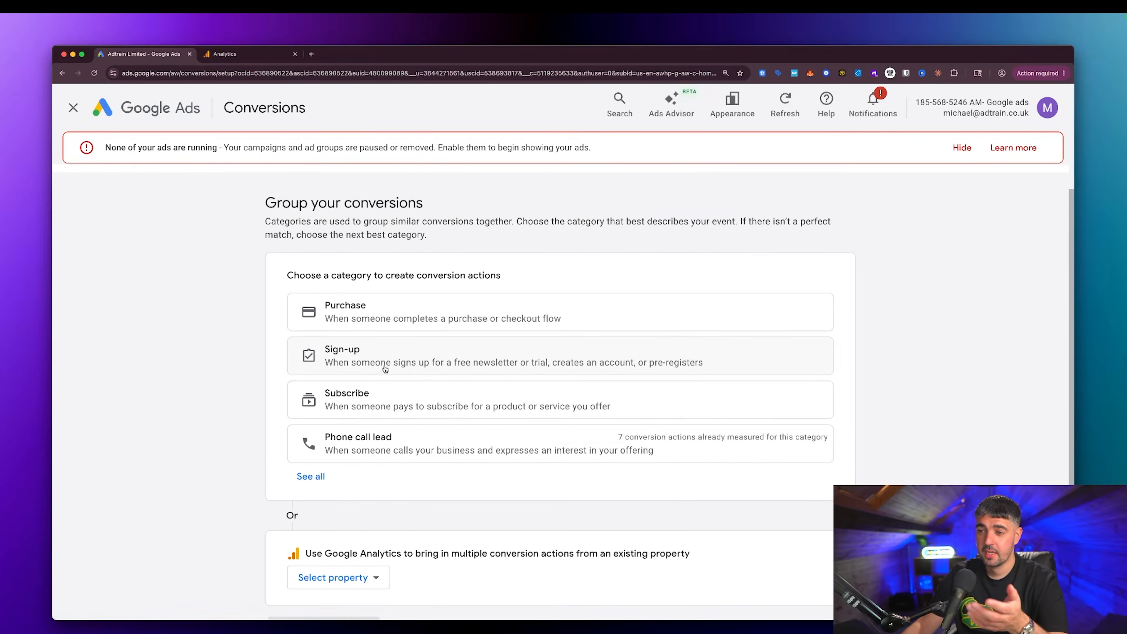
scroll(327, 413, down, 2)
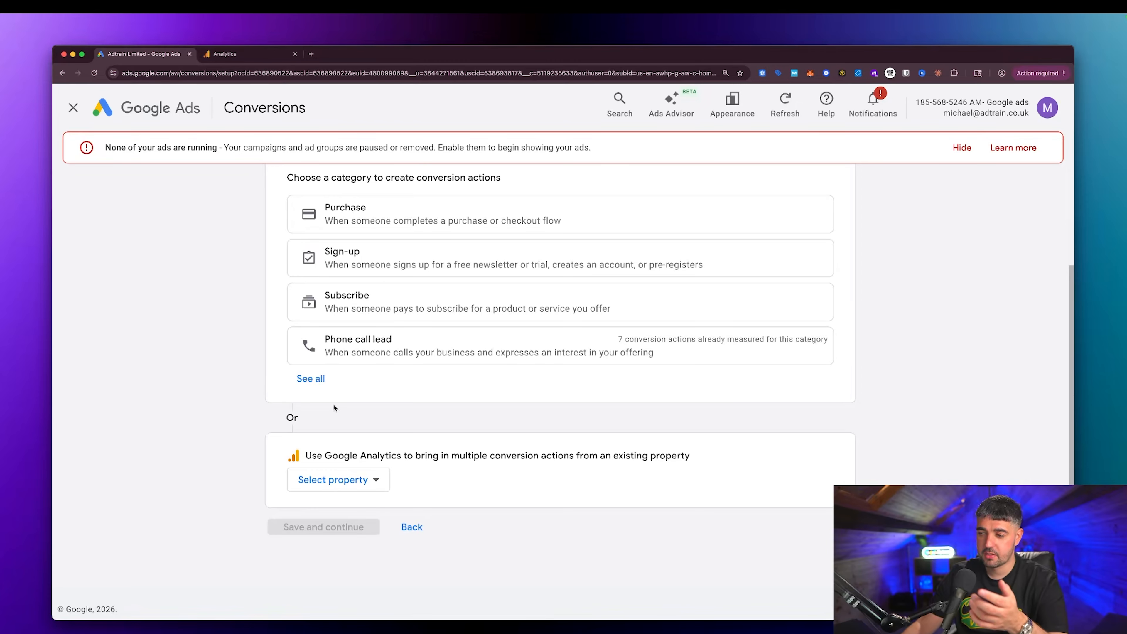
click(311, 379)
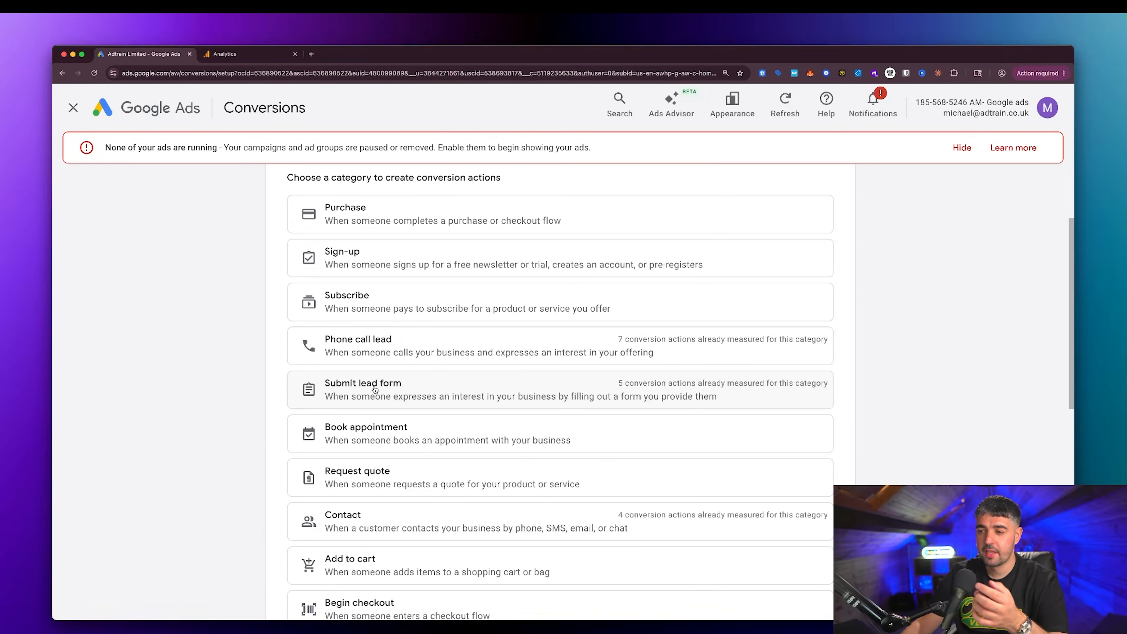
scroll(375, 389, up, 3)
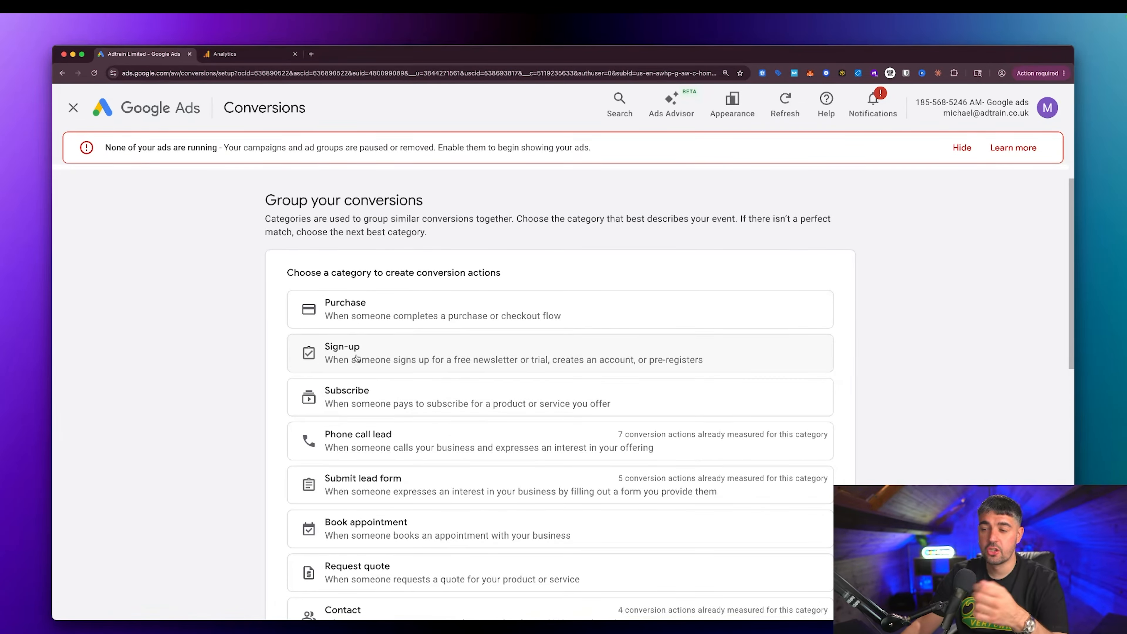
scroll(357, 358, down, 3)
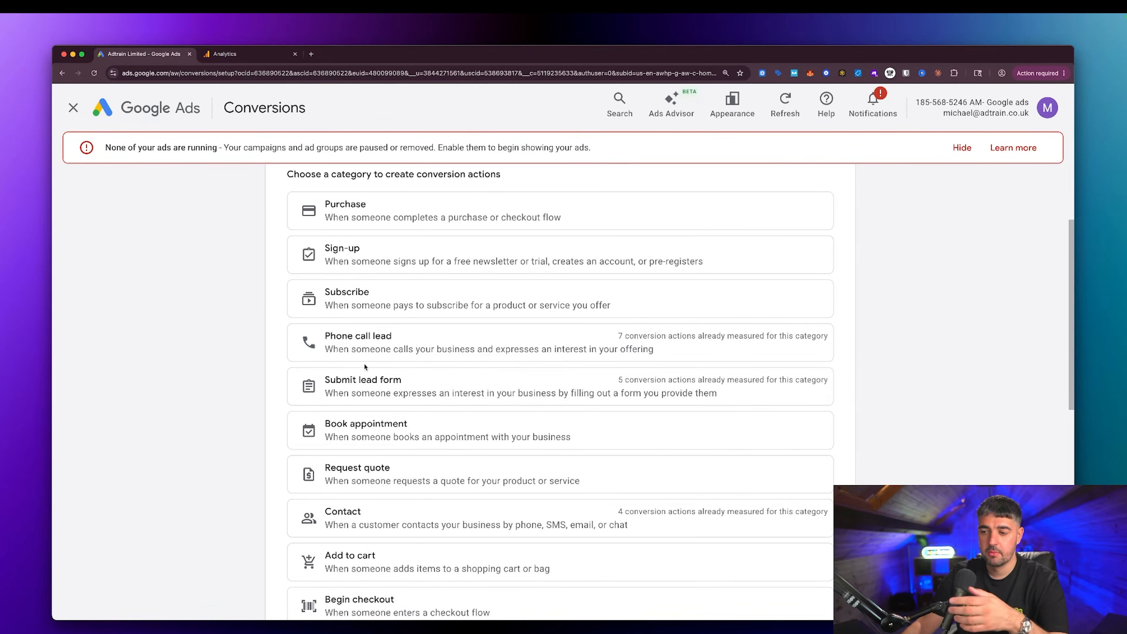
click(384, 389)
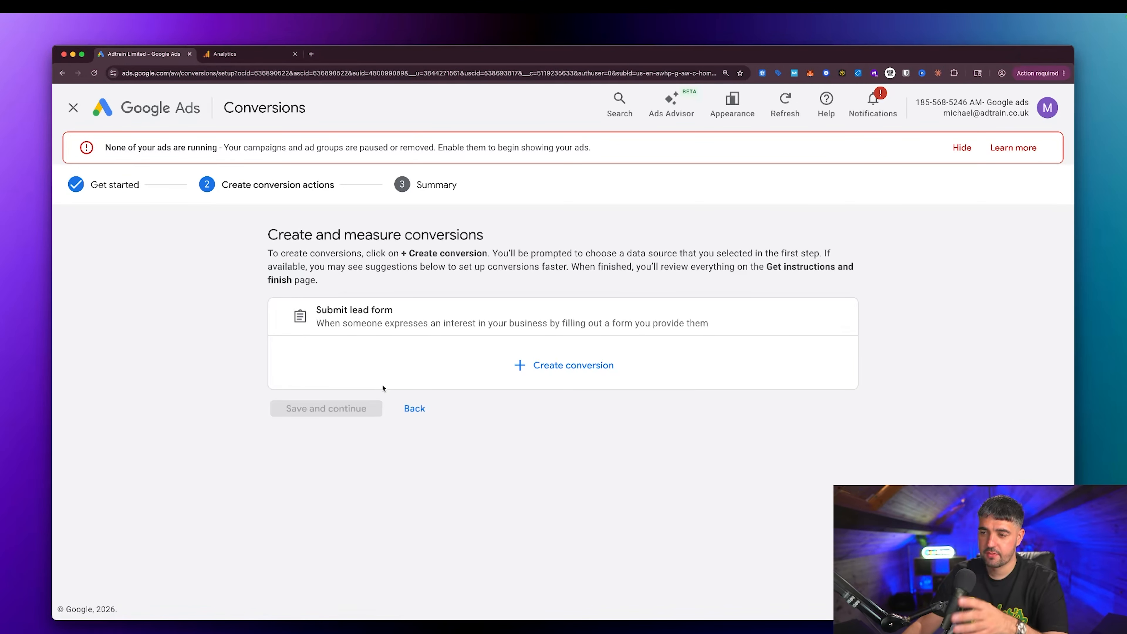
click(530, 370)
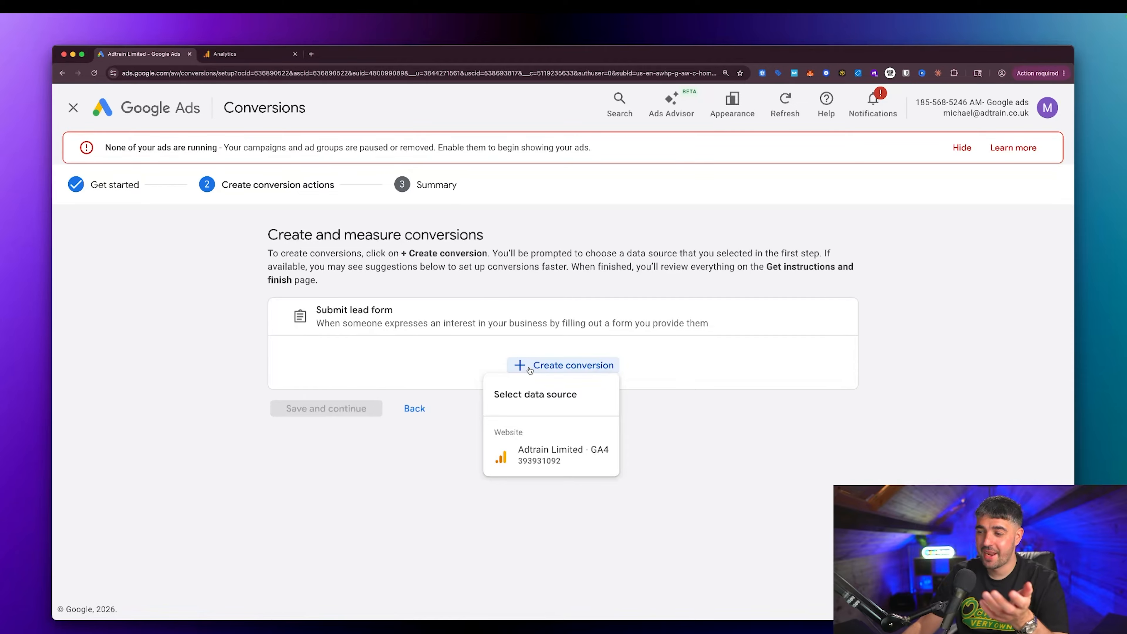
click(554, 458)
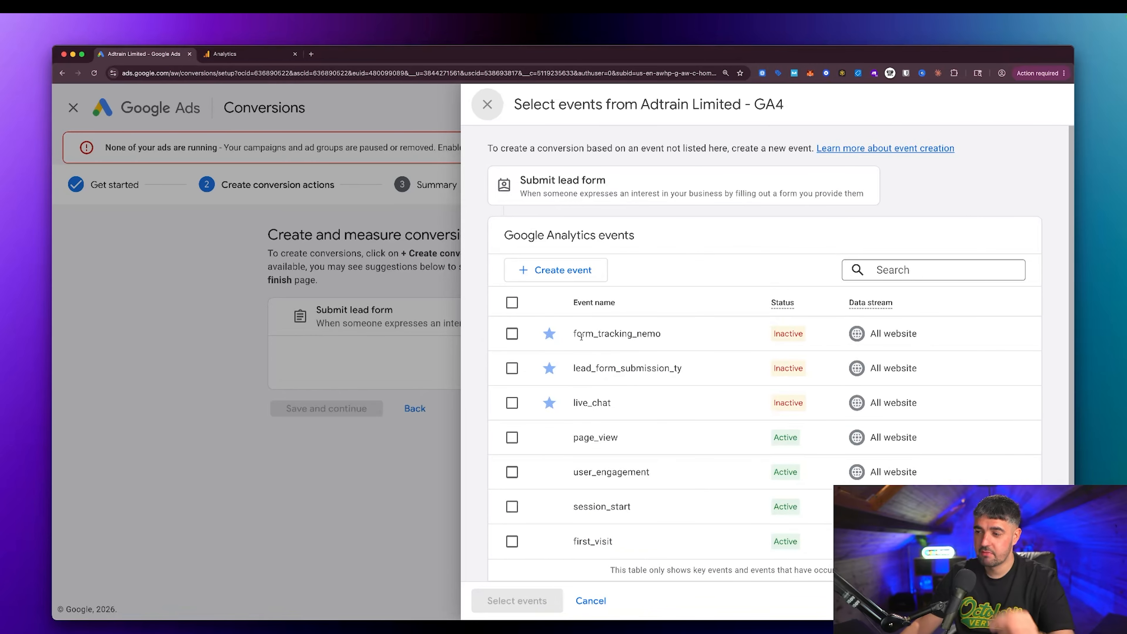
key(ctrl+alt+a)
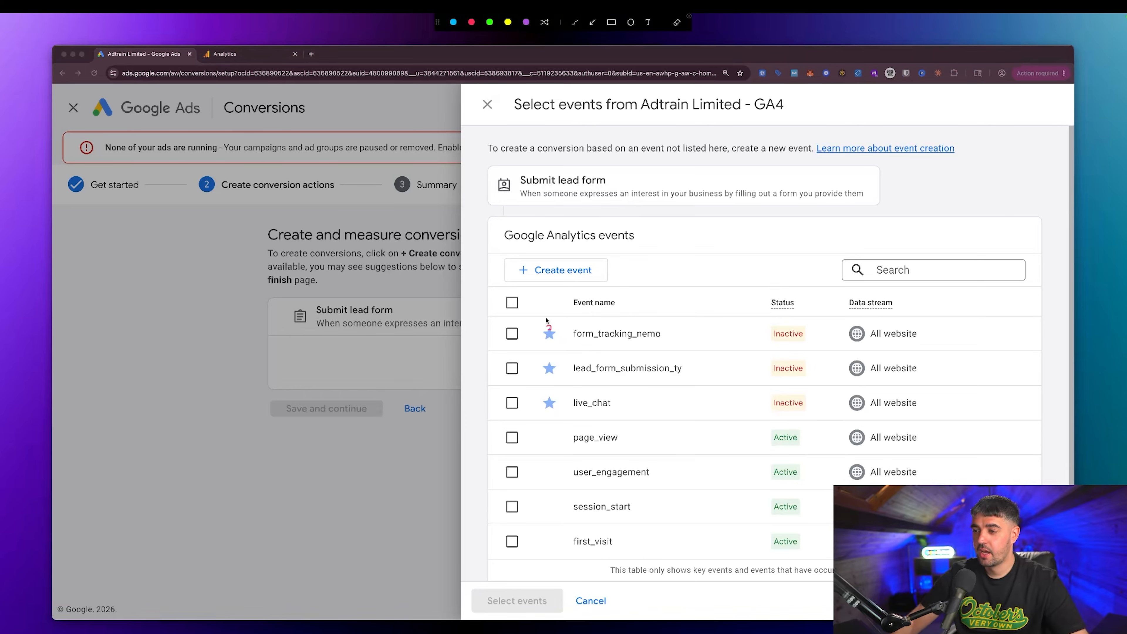
mouse_move(495, 312)
mouse_down()
mouse_move(701, 354)
mouse_move(1043, 358)
mouse_up()
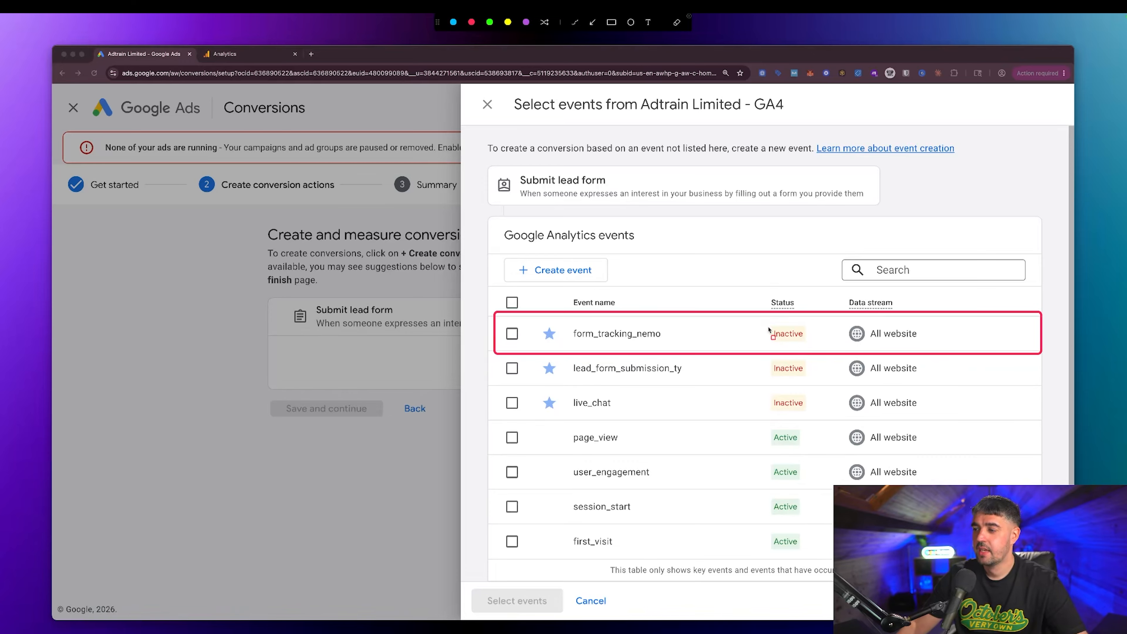
drag(764, 323, 812, 348)
key(Escape)
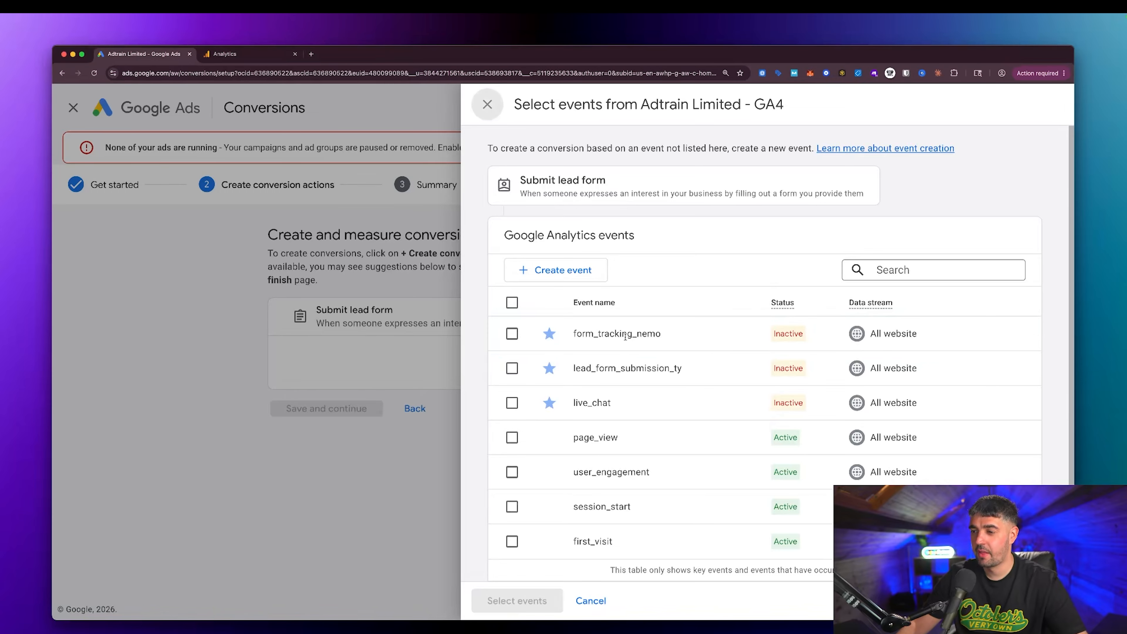
Add the form_tracking_nemo event as the lead form conversion and open its conversion settings.
click(512, 334)
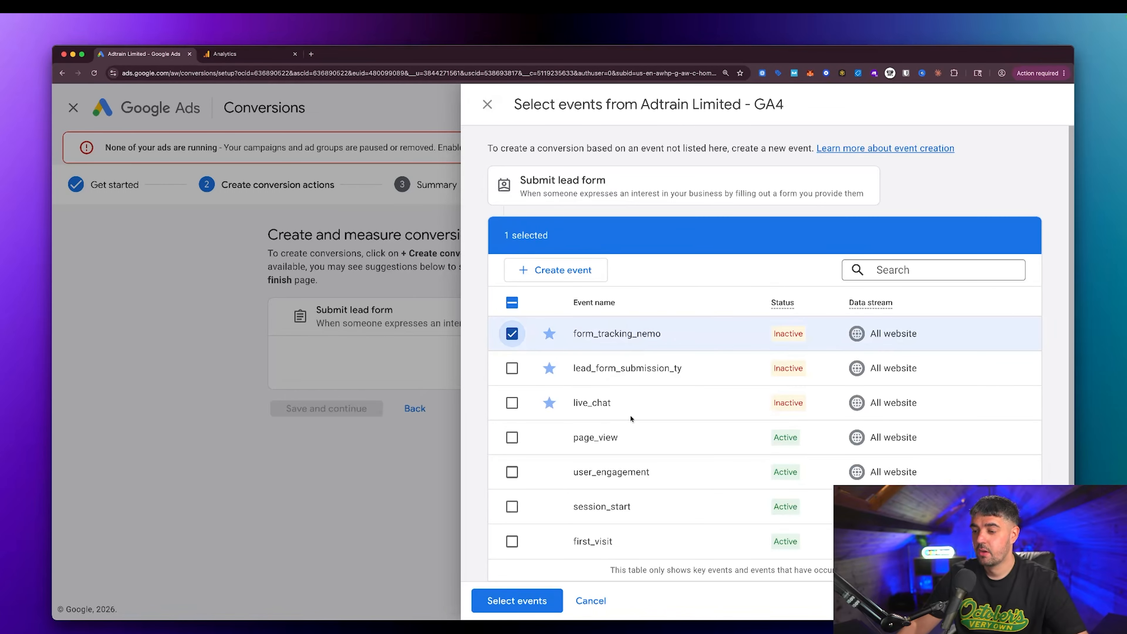
click(535, 595)
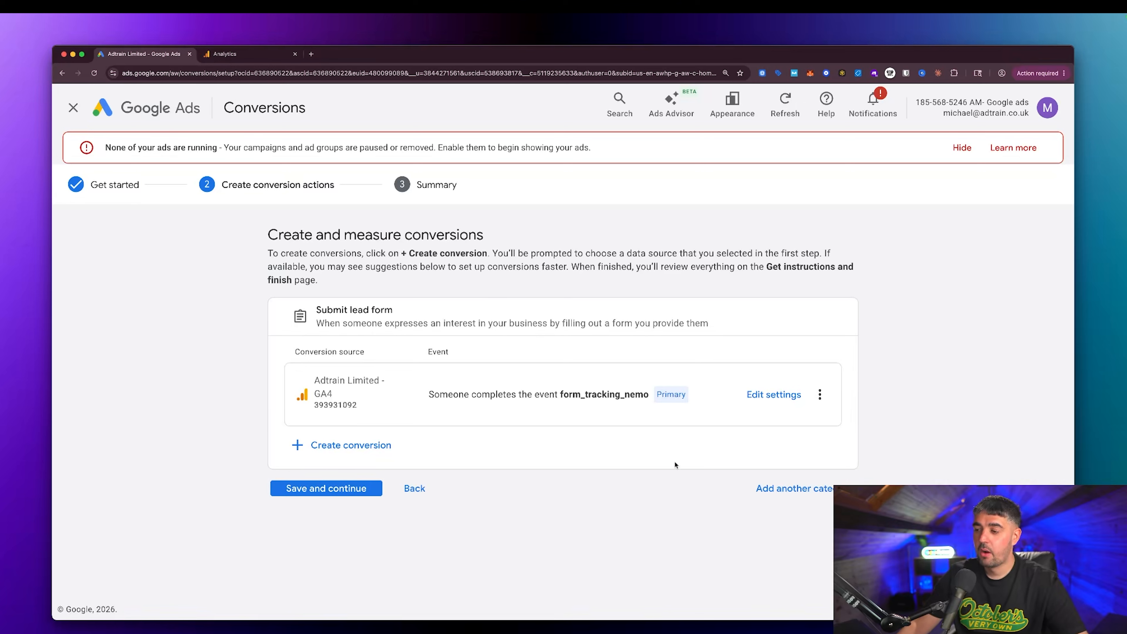
click(782, 401)
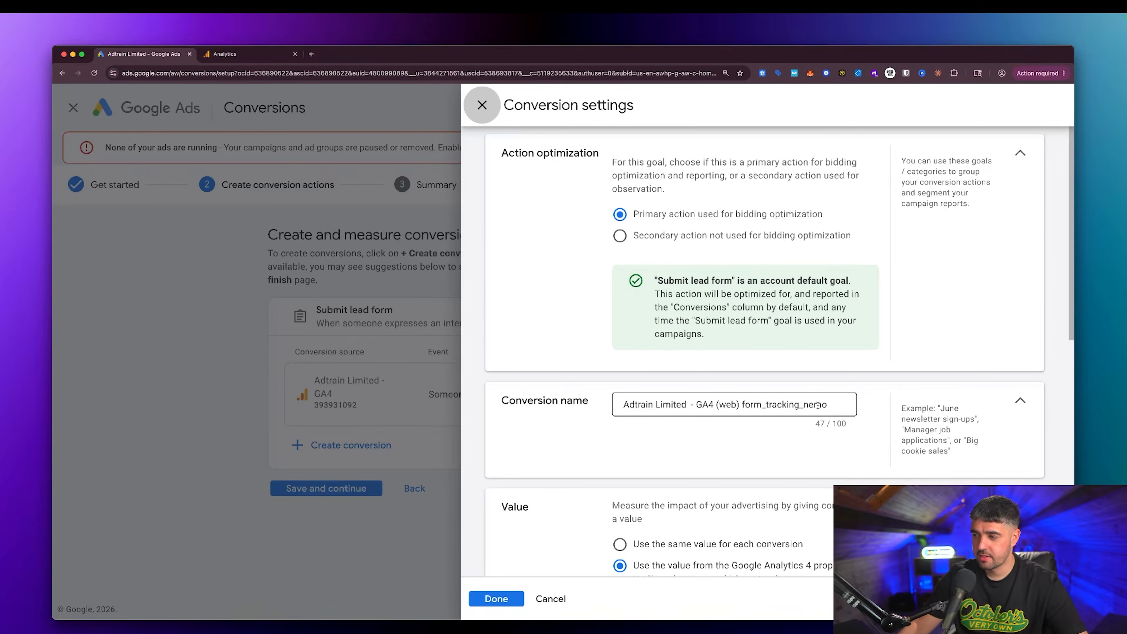
Rename the conversion as Youtube Video Form Submission Goal.
click(826, 404)
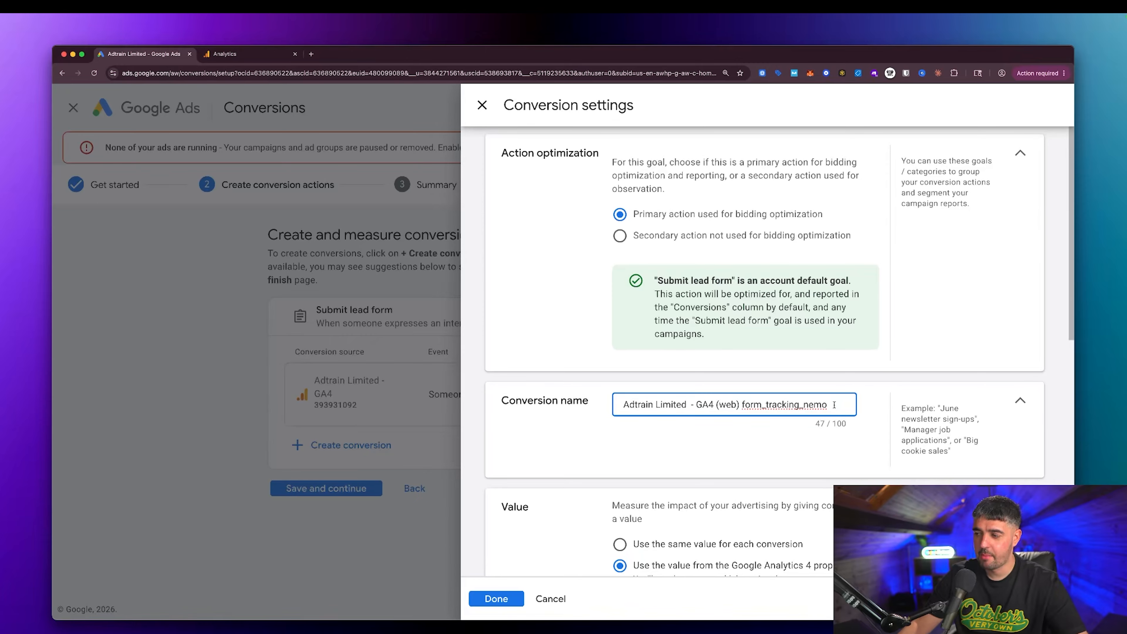
key(super+a)
key(BackSpace)
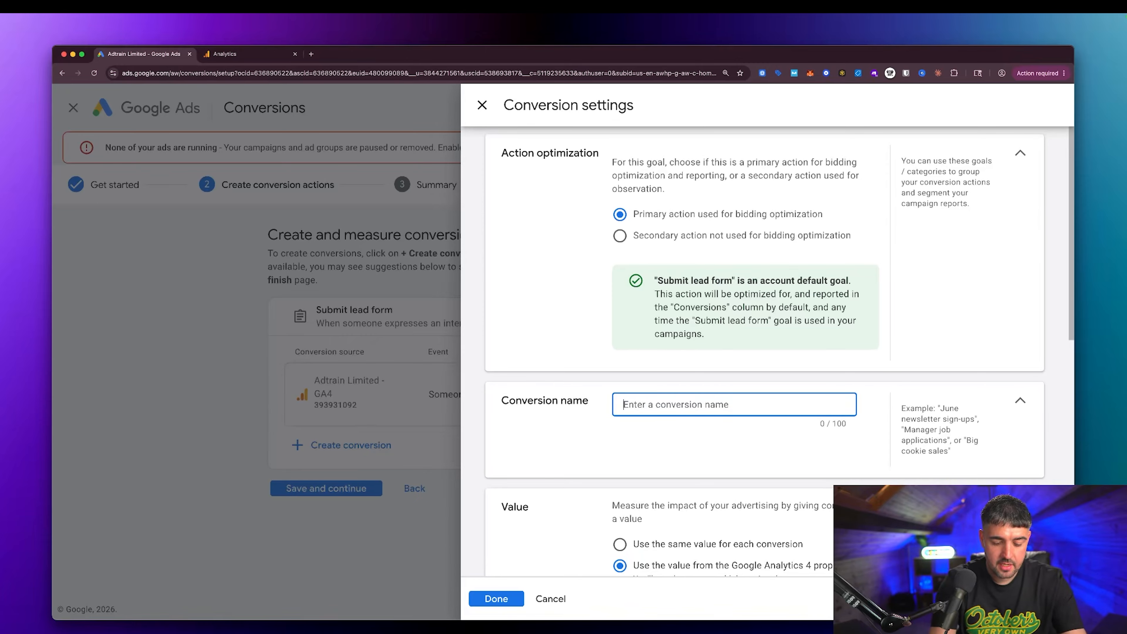
text(Youtube)
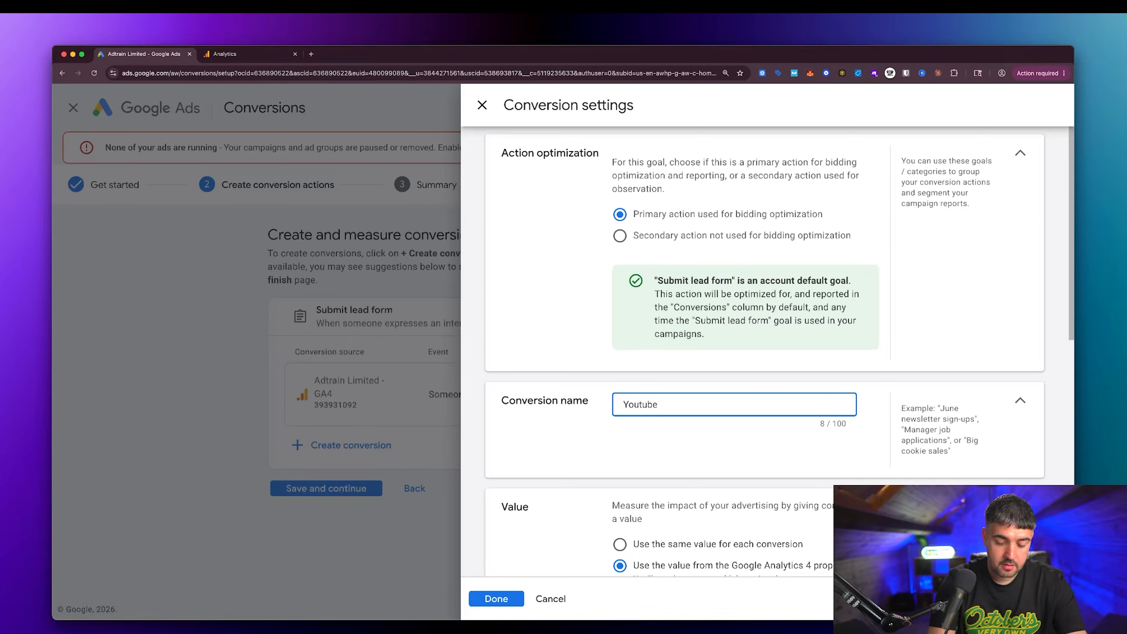
text( Video Form S)
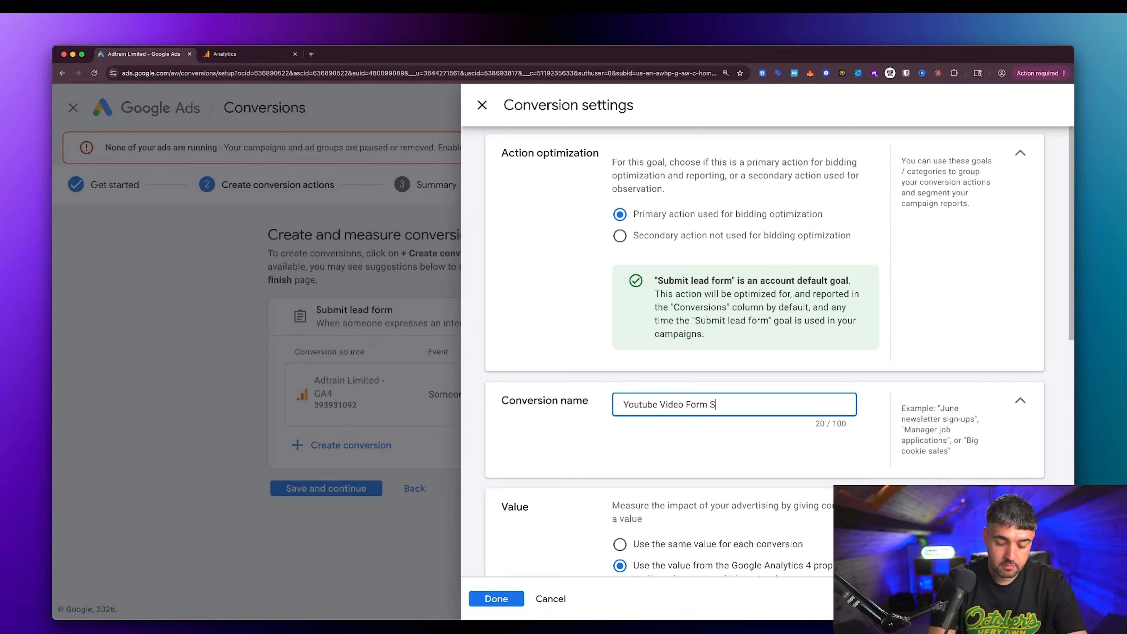
text(ubmission )
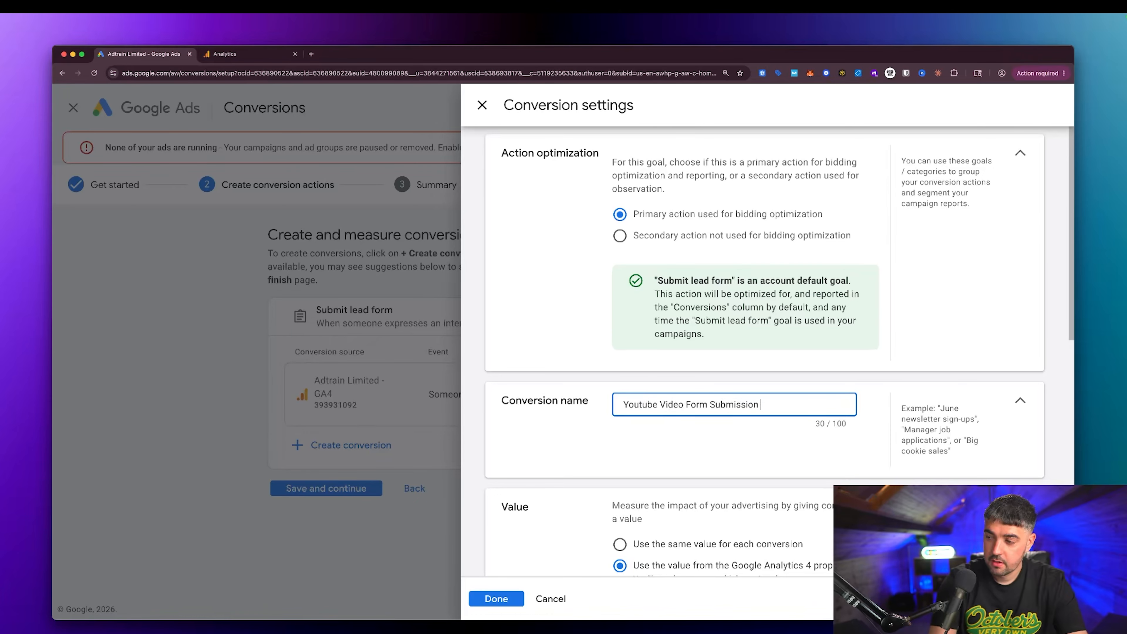
text(Goal)
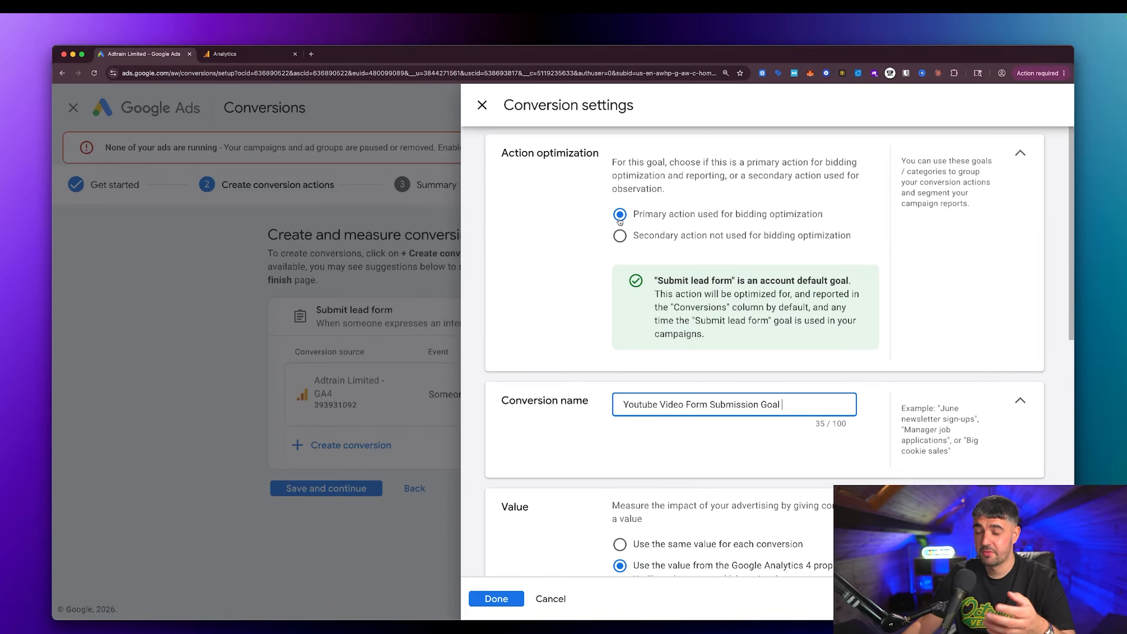
scroll(620, 221, down, 8)
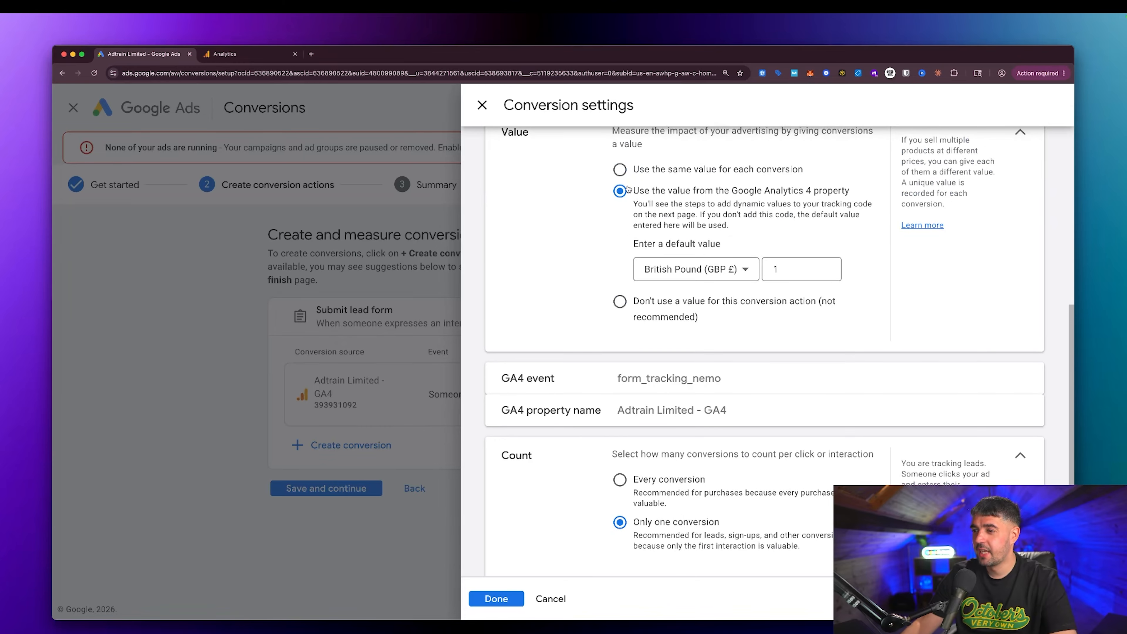
Set the conversion action to use no value, apply its settings, and finish creating the Submit lead form conversion.
click(620, 303)
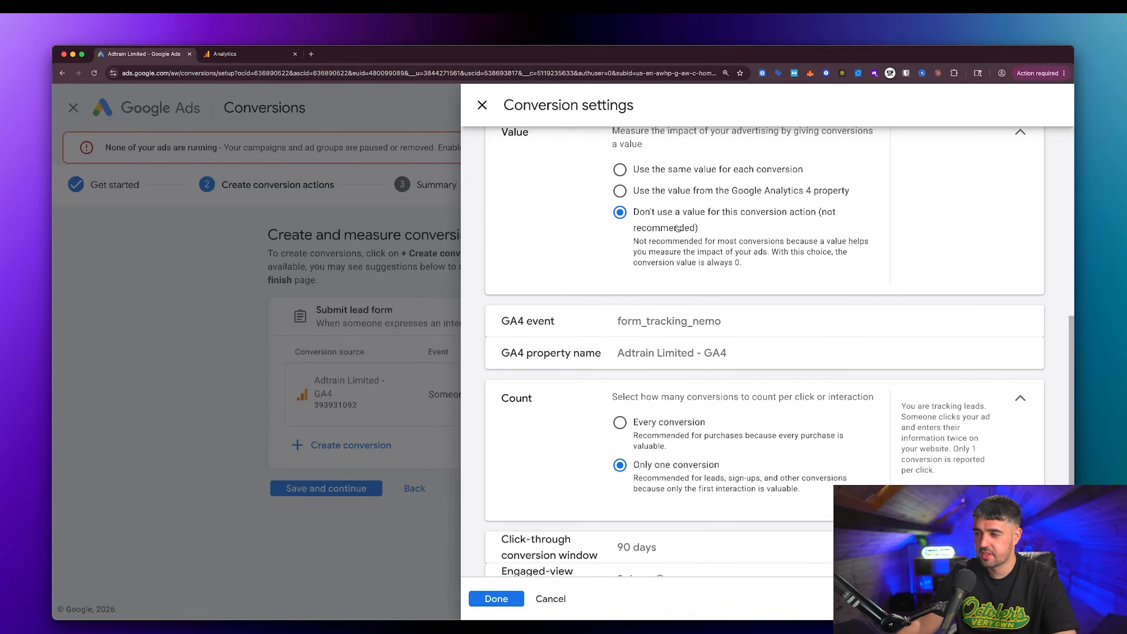
scroll(722, 243, down, 2)
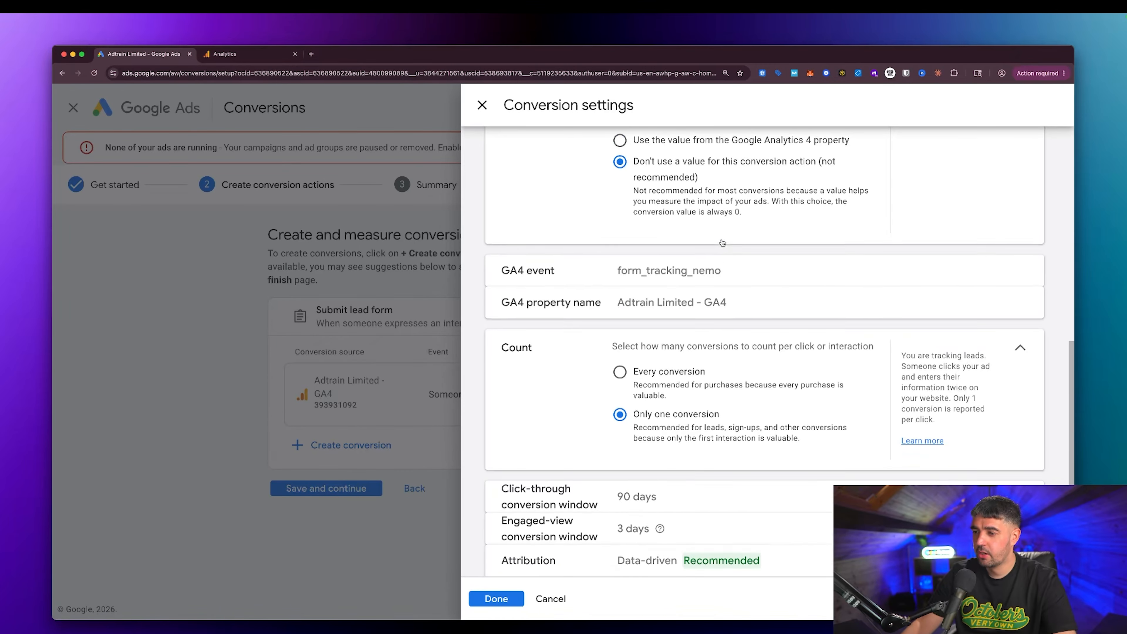
scroll(722, 242, up, 2)
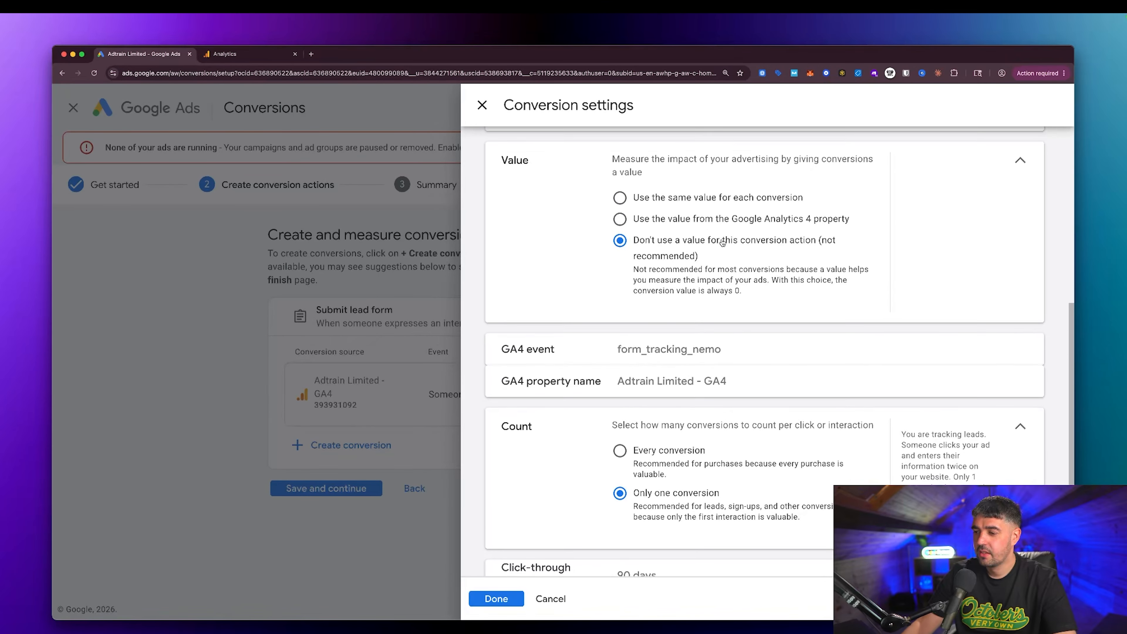
scroll(722, 242, down, 4)
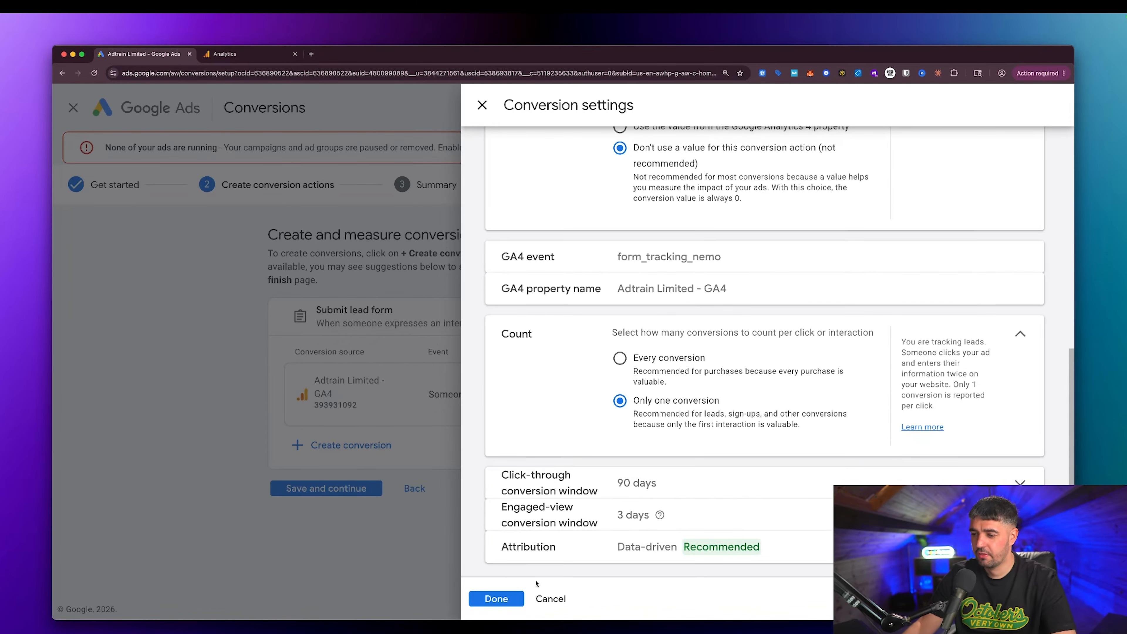
click(496, 599)
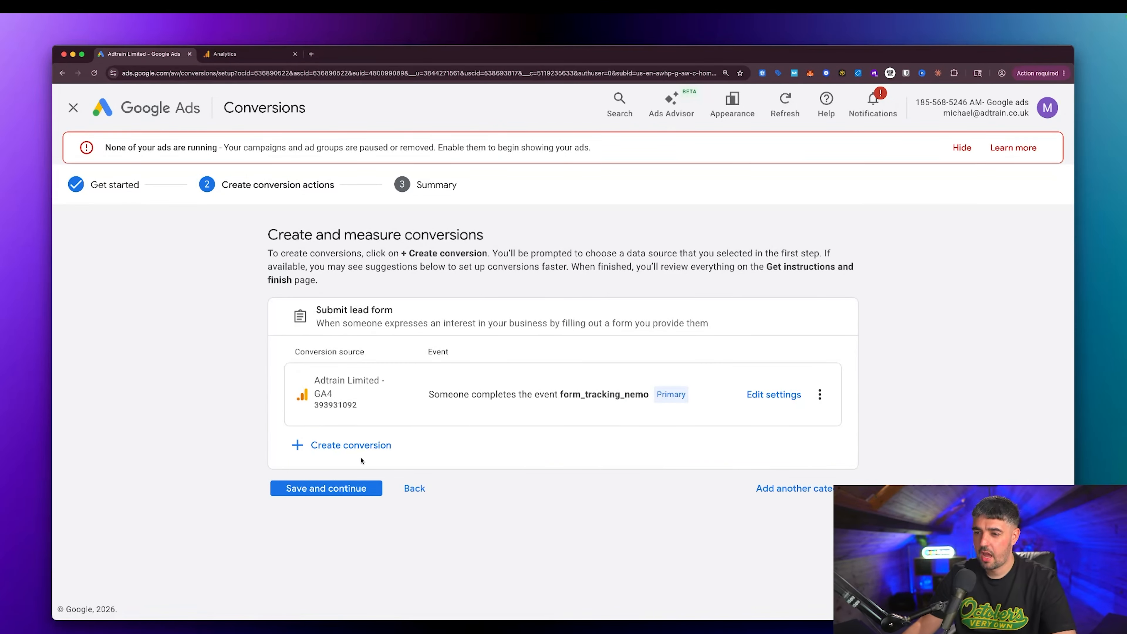
click(342, 489)
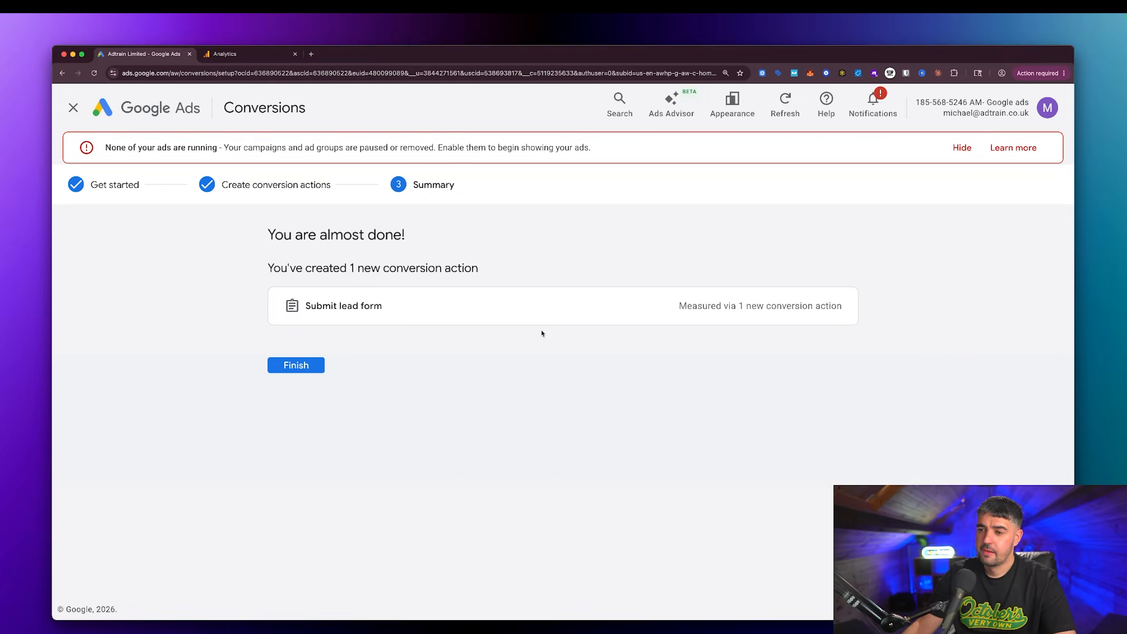
click(297, 365)
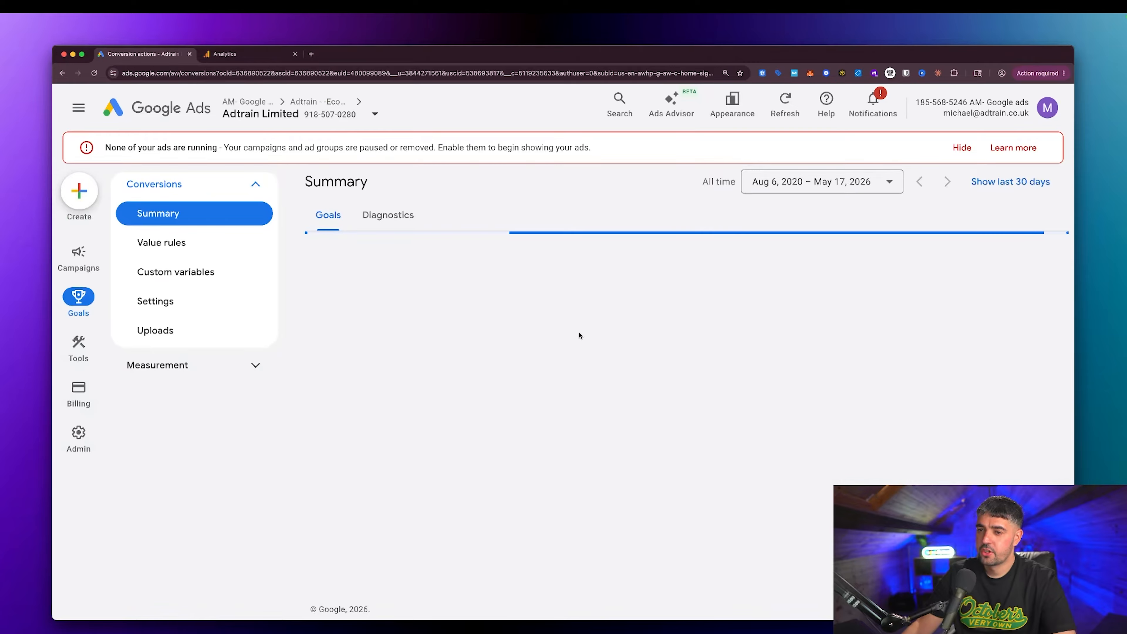
Expand the Submit lead form goal in the conversions summary and examine the Youtube Video Form Submission Goal alongside the other conversion actions.
scroll(457, 302, down, 15)
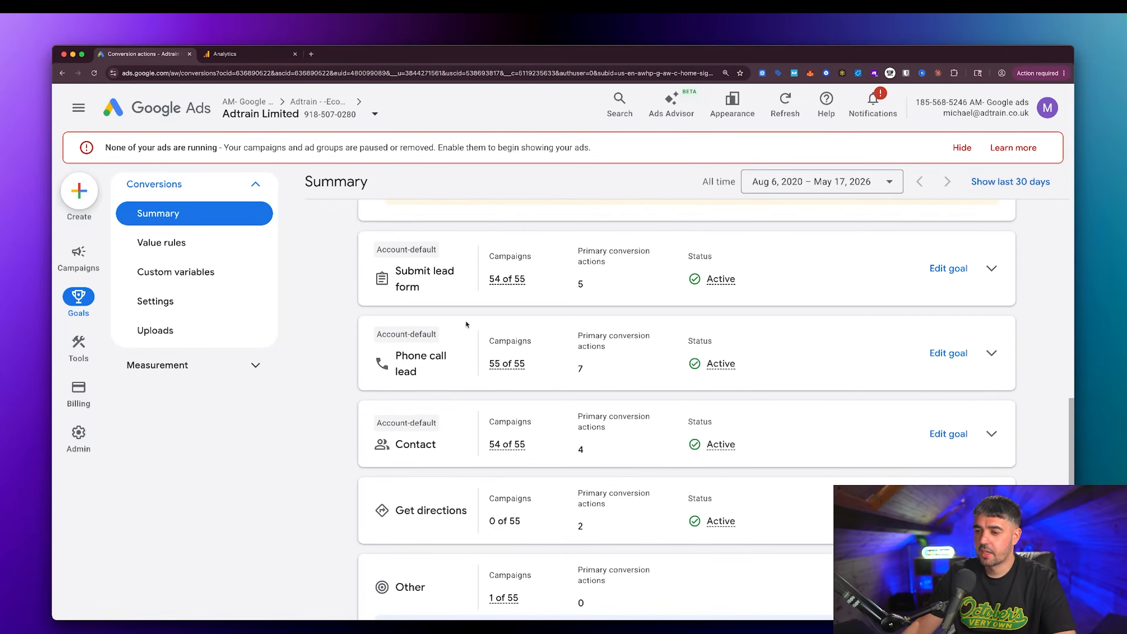
scroll(467, 324, up, 1)
scroll(467, 325, down, 1)
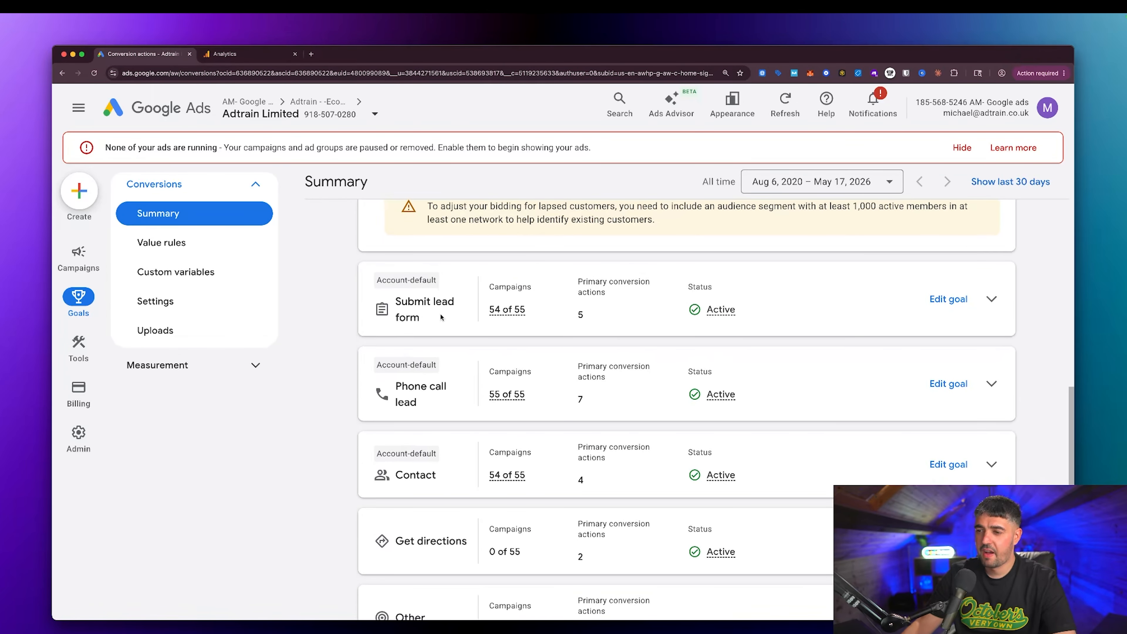
click(991, 299)
scroll(548, 333, down, 2)
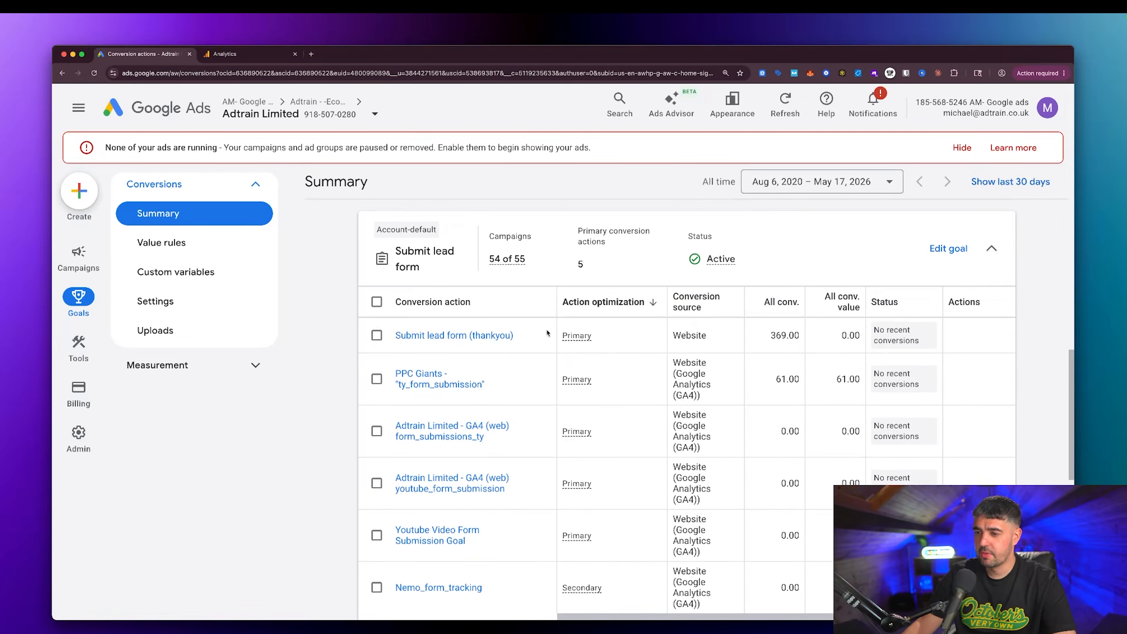
scroll(547, 333, down, 3)
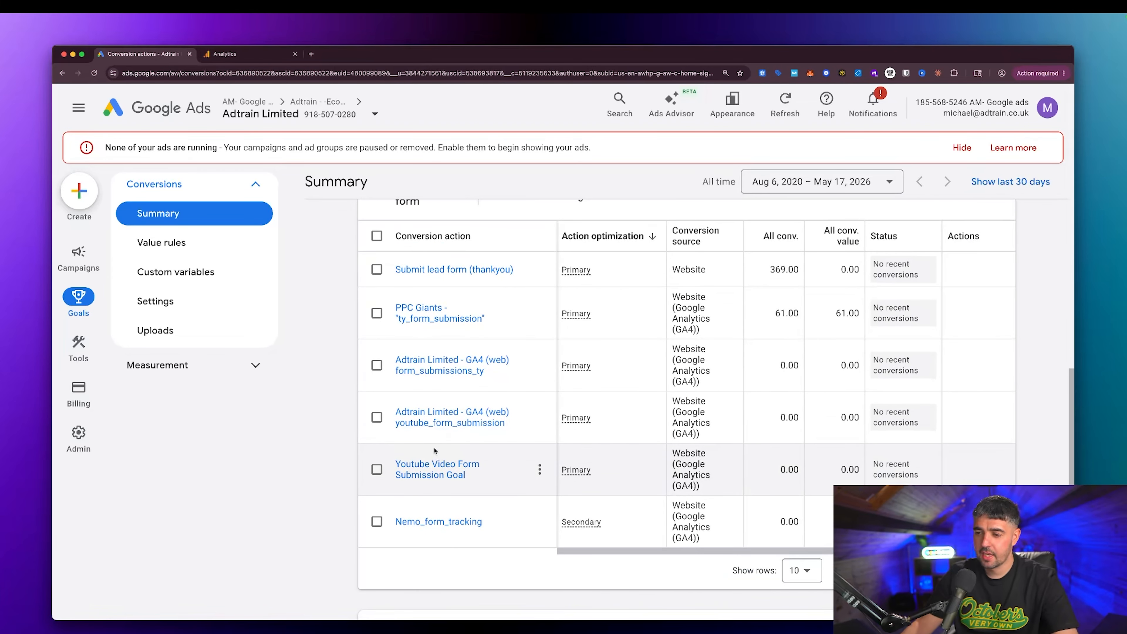
mouse_move(364, 445)
mouse_down()
mouse_move(421, 478)
mouse_move(516, 494)
mouse_move(865, 496)
mouse_up()
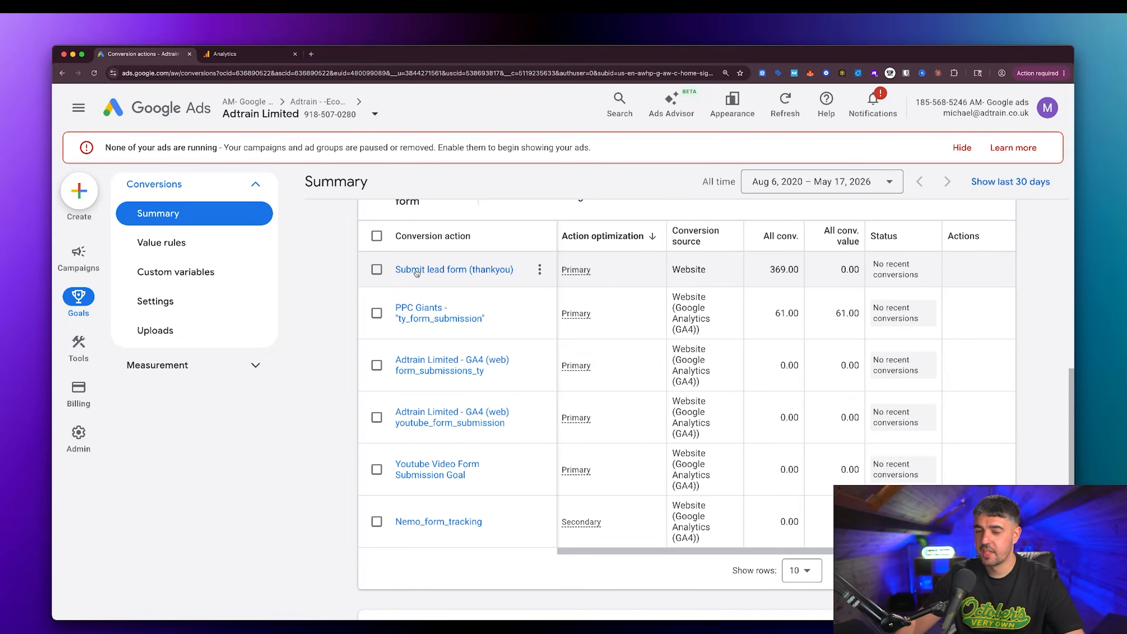
mouse_move(362, 245)
mouse_down()
mouse_move(794, 311)
mouse_move(869, 290)
mouse_move(868, 341)
mouse_up()
key(Escape)
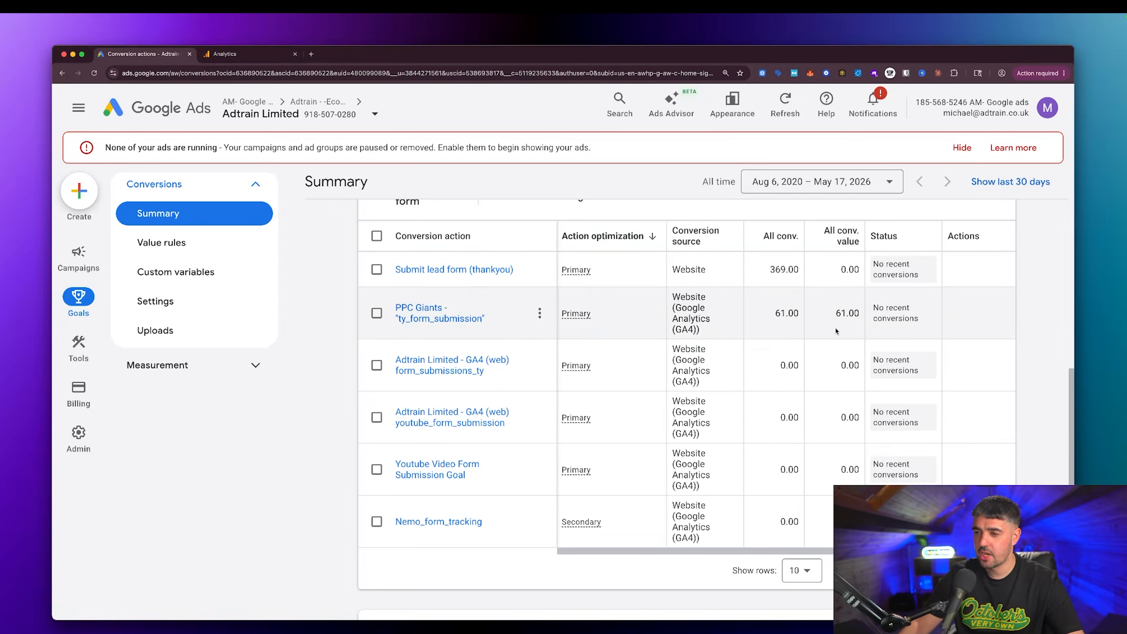
scroll(737, 424, up, 1)
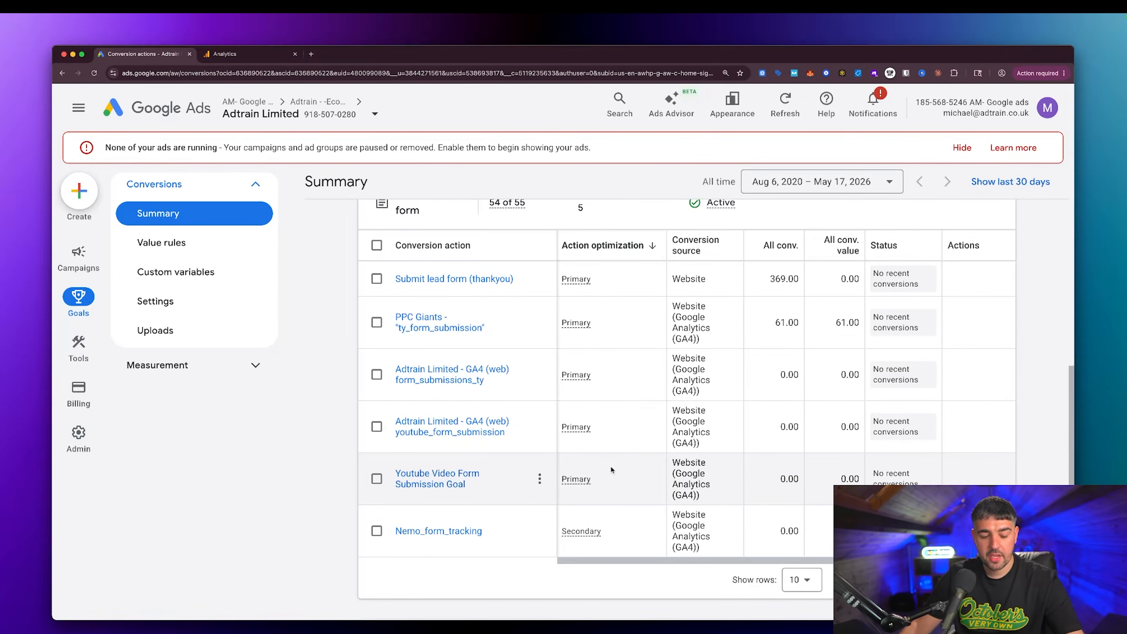